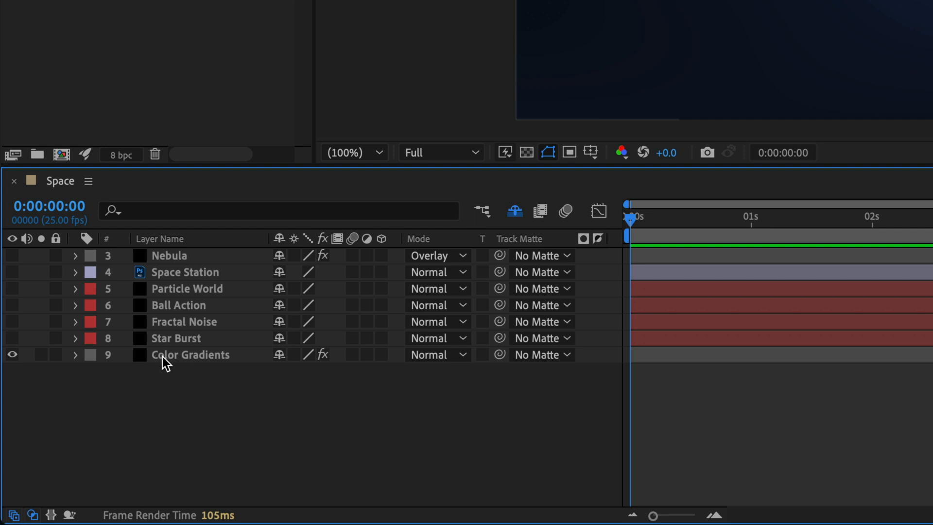
Step: Inspect the Color Gradients layer's VR Color Gradients points and compare the image with Brightness & Contrast off and on
click(165, 356)
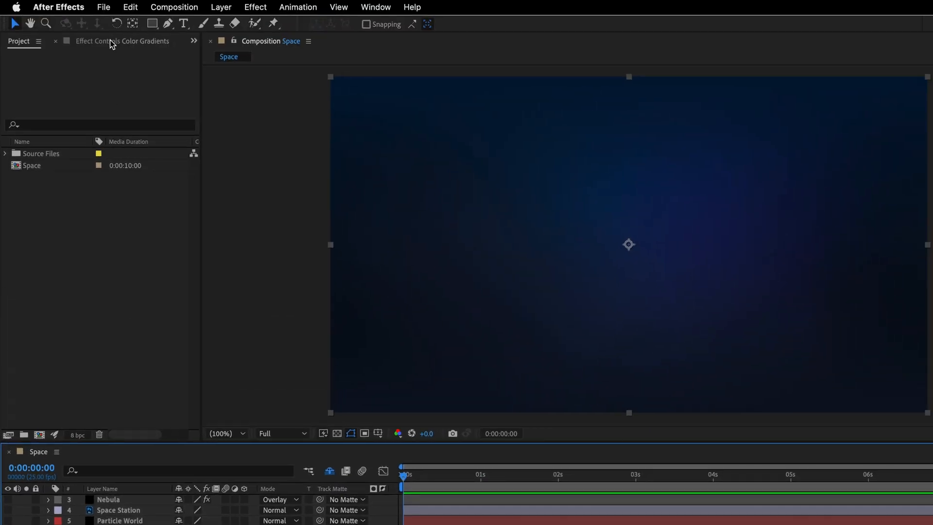
click(110, 41)
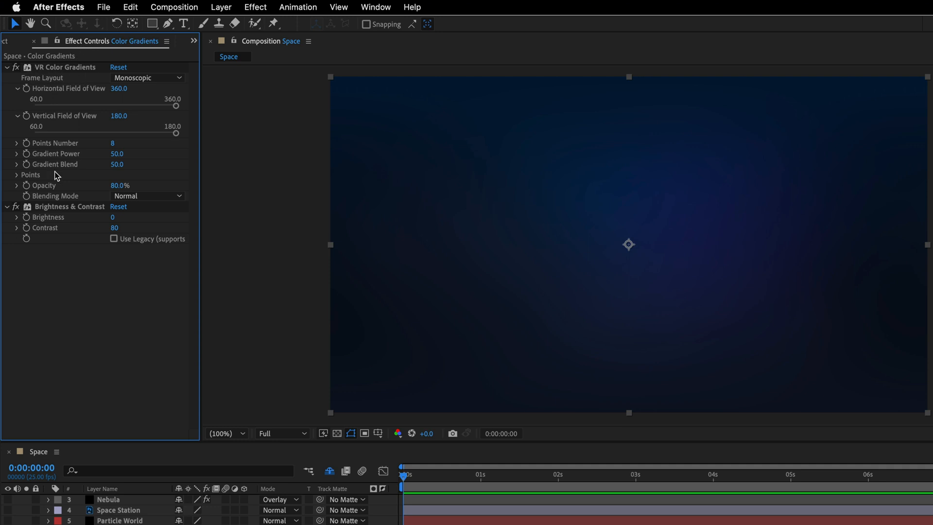
click(17, 174)
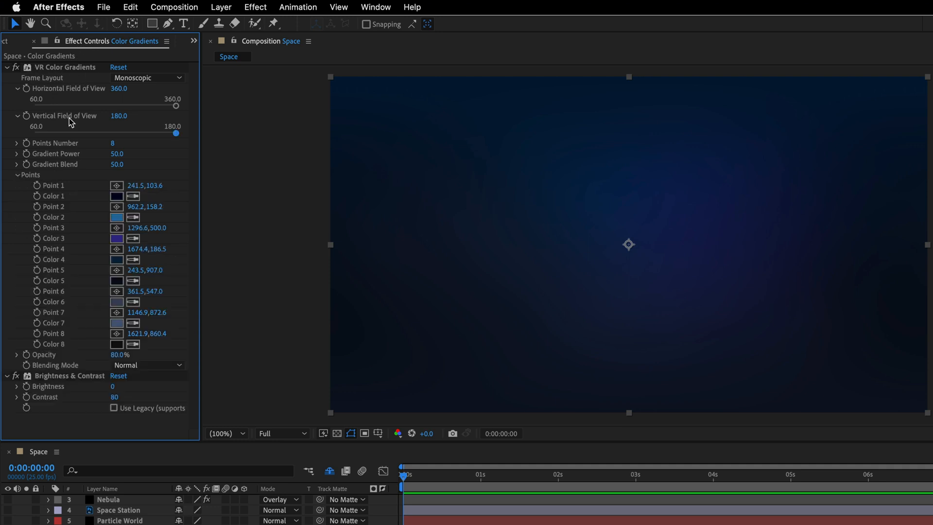
click(74, 70)
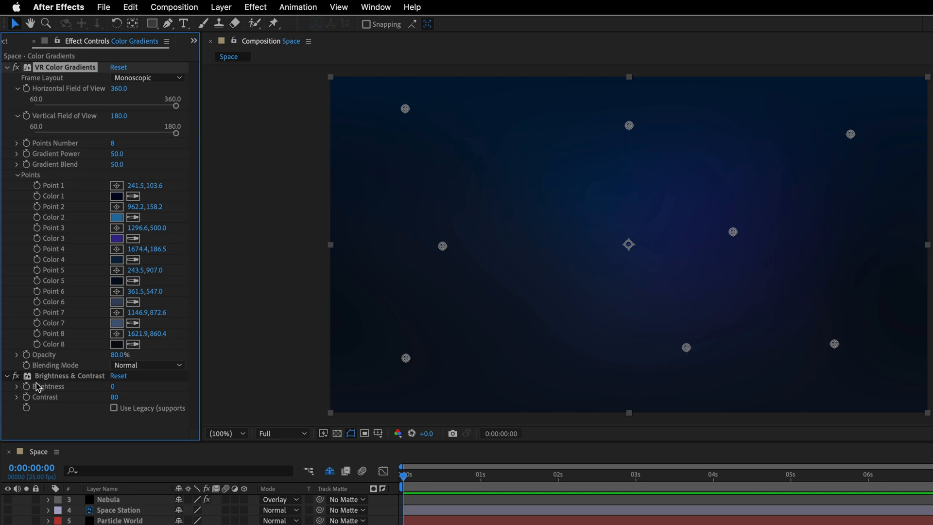
click(16, 376)
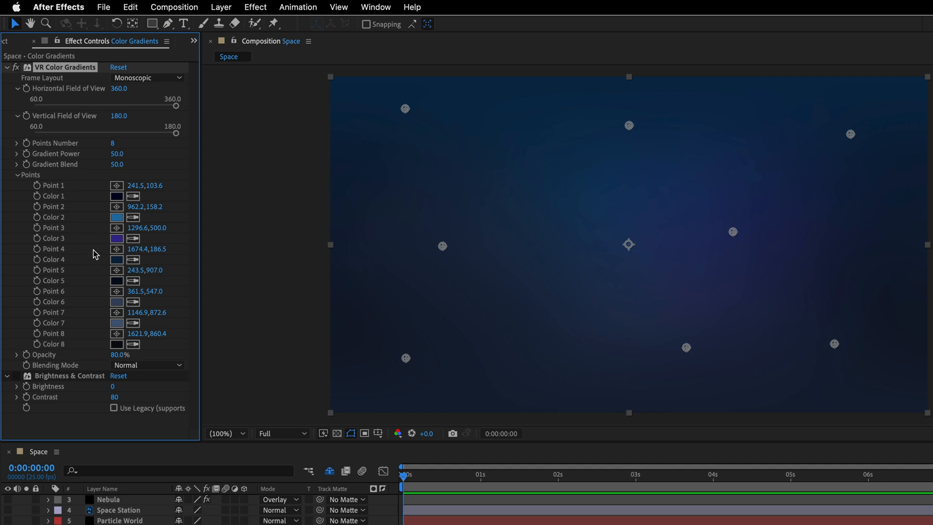
click(16, 376)
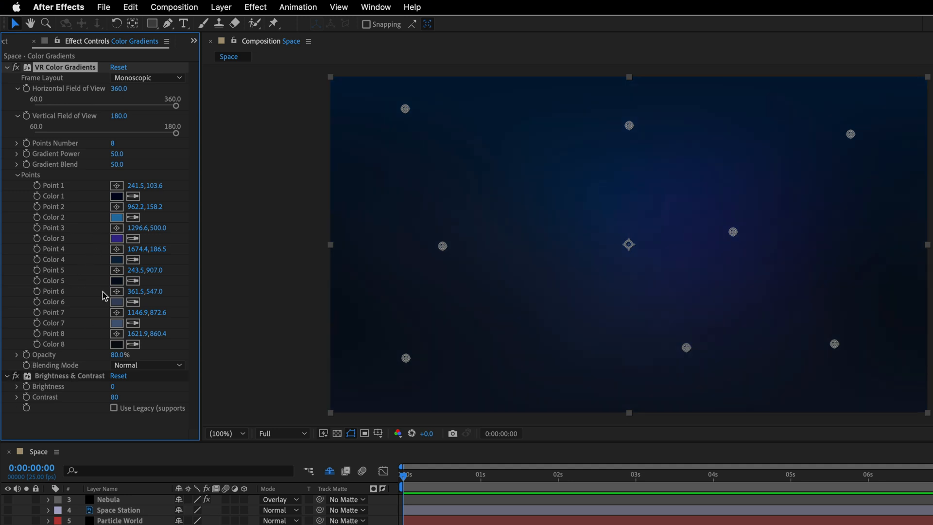
click(6, 68)
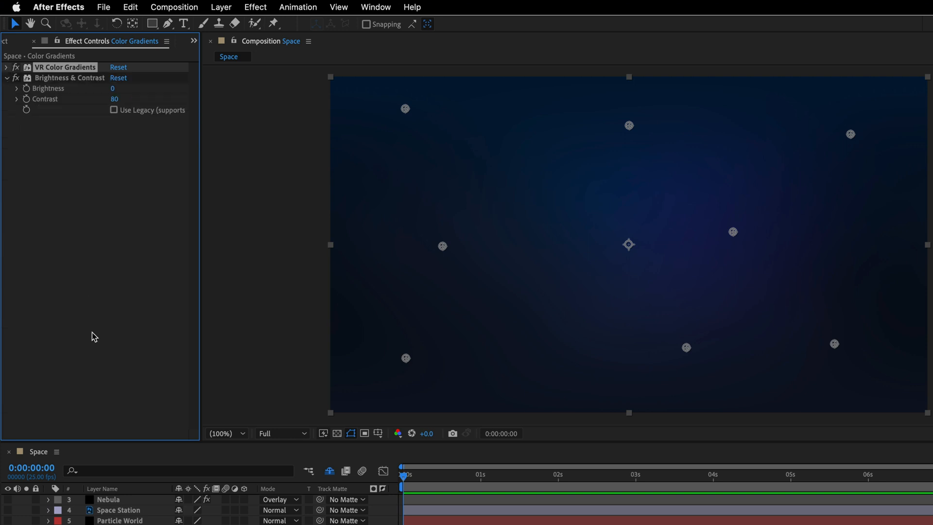
Step: Make the Nebula layer visible and preview its fractal noise animation soloed, ending with the solo off
click(115, 503)
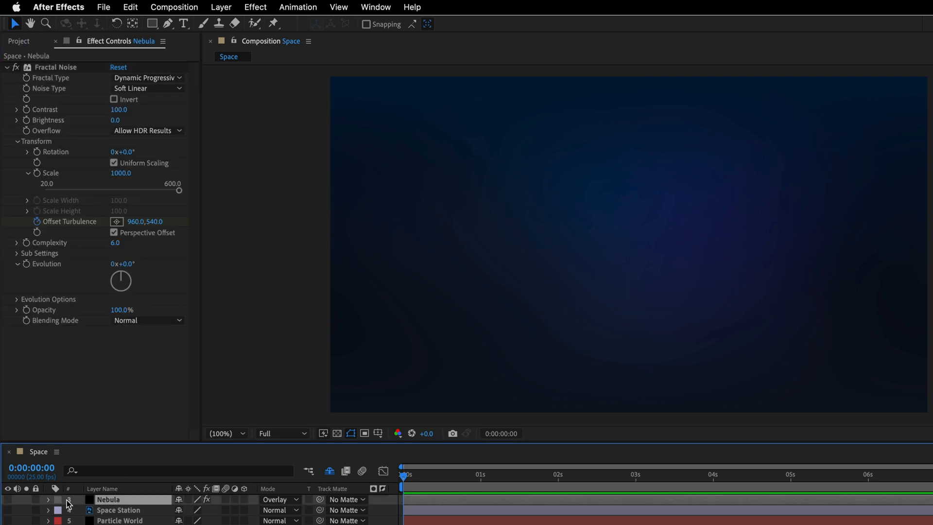
click(8, 499)
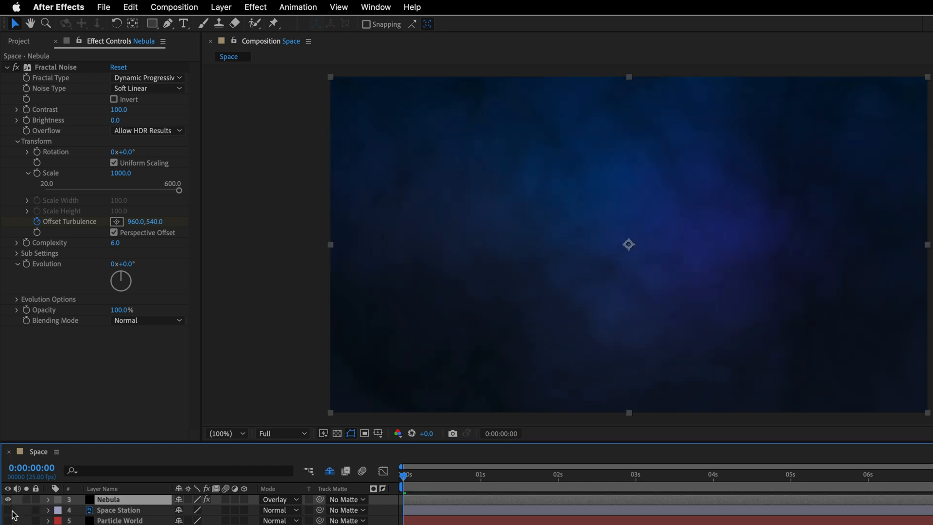
click(27, 499)
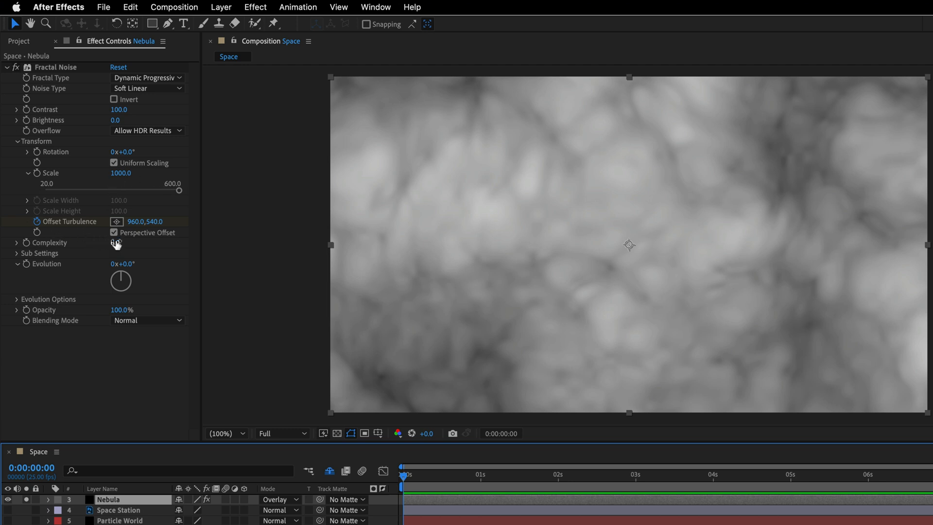
key(space)
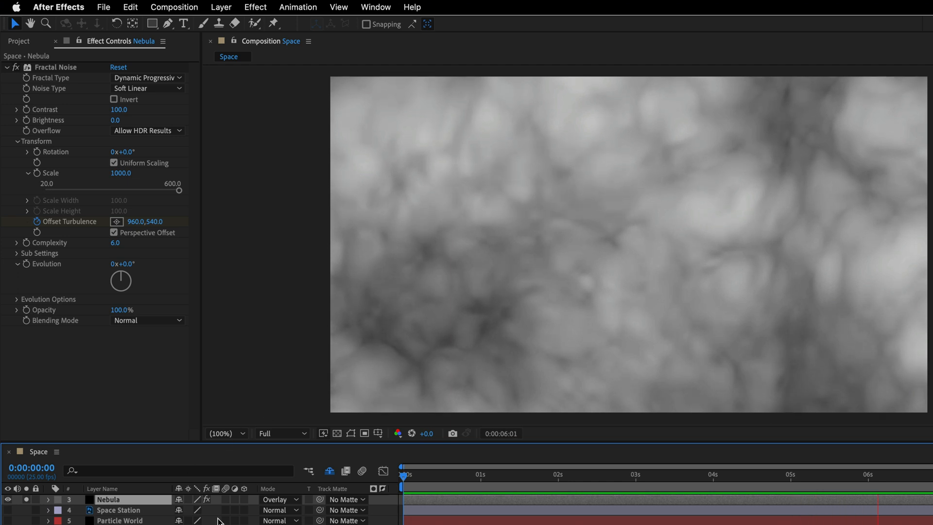
click(26, 499)
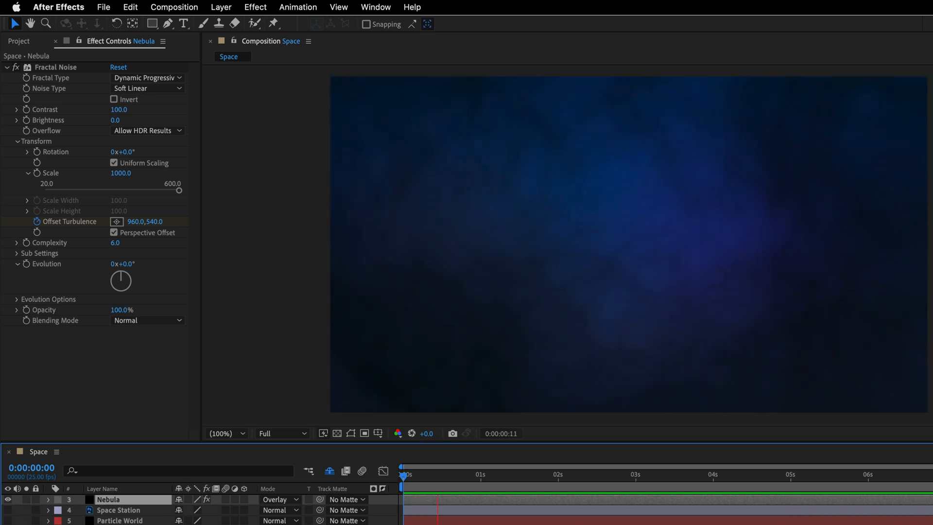
Step: Make the Space Station layer visible and stop the preview playback
click(125, 510)
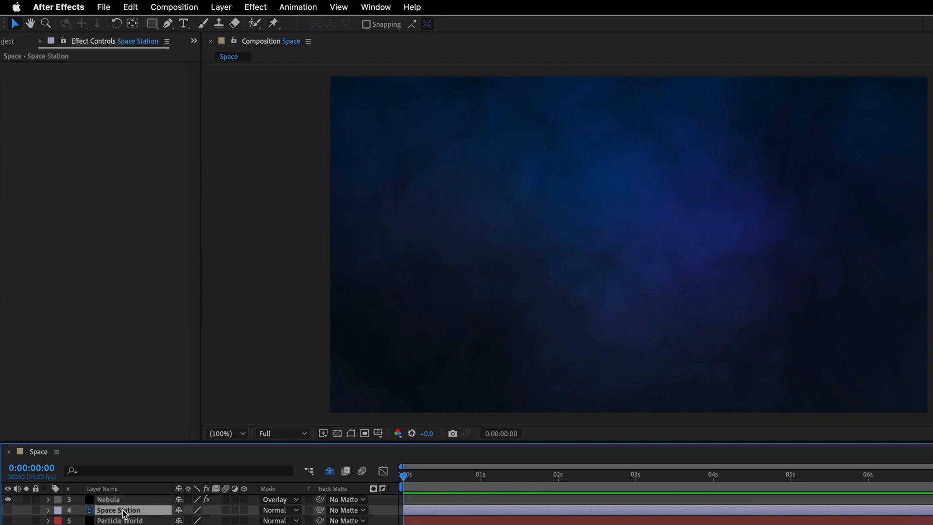
click(8, 509)
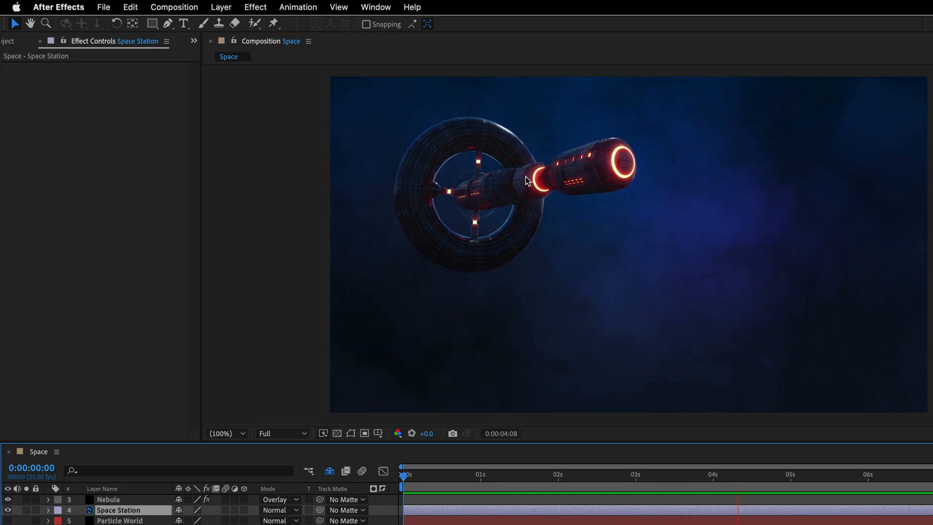
key(space)
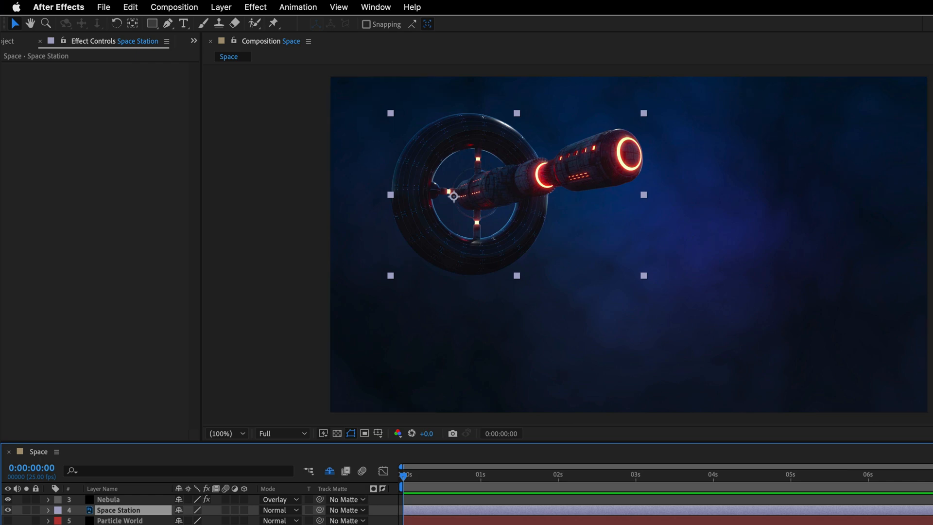
Step: Make the Star Burst layer visible and apply the CC Star Burst effect to it
click(117, 524)
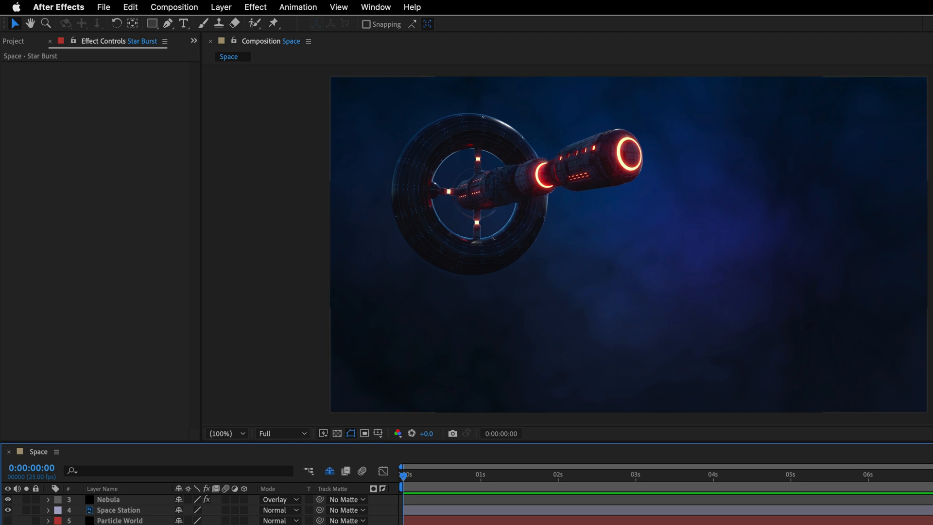
click(8, 503)
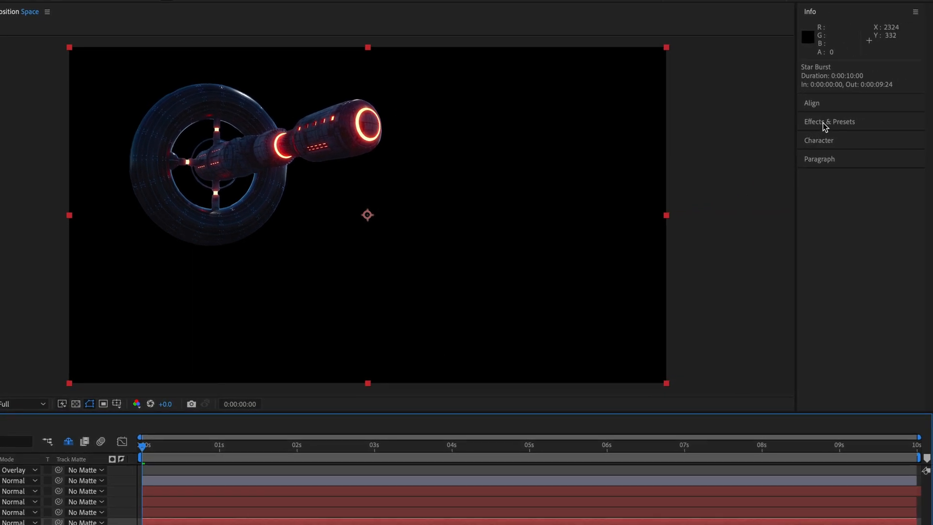
click(823, 123)
click(832, 67)
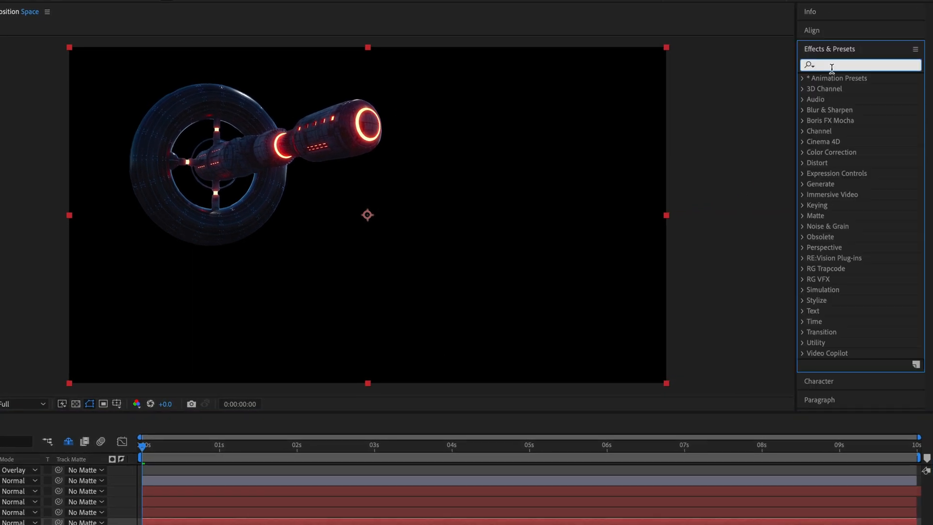
text(star)
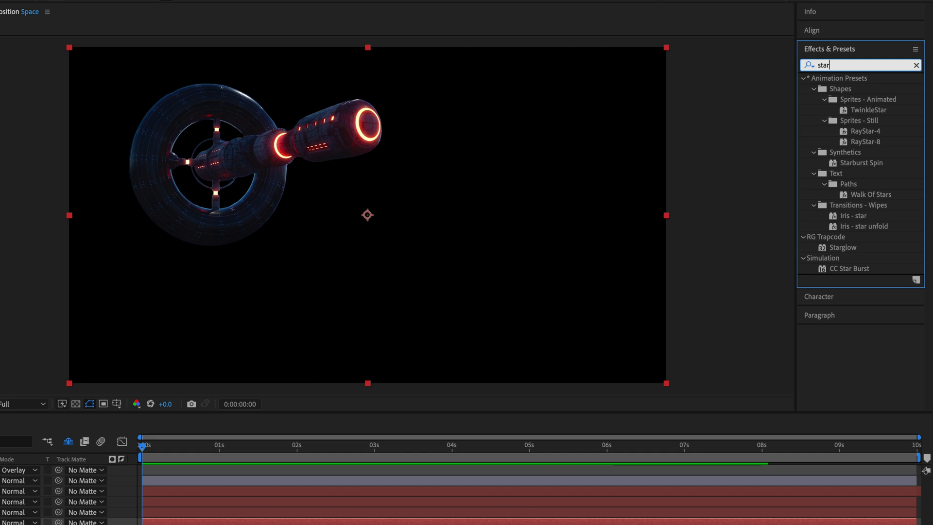
click(803, 78)
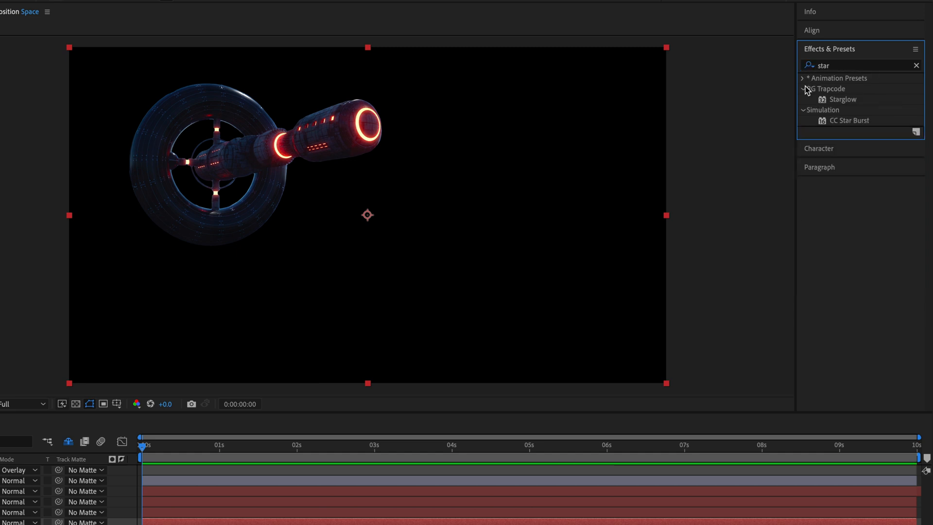
click(803, 89)
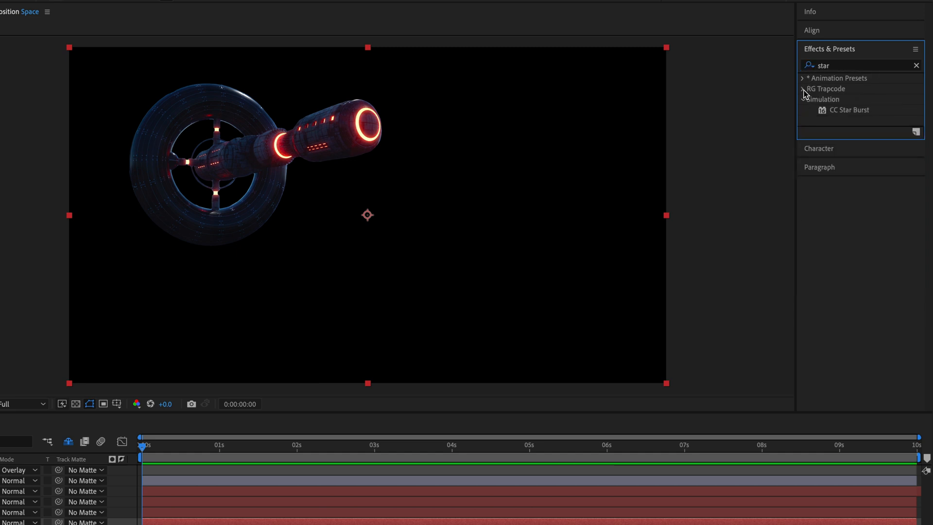
click(838, 111)
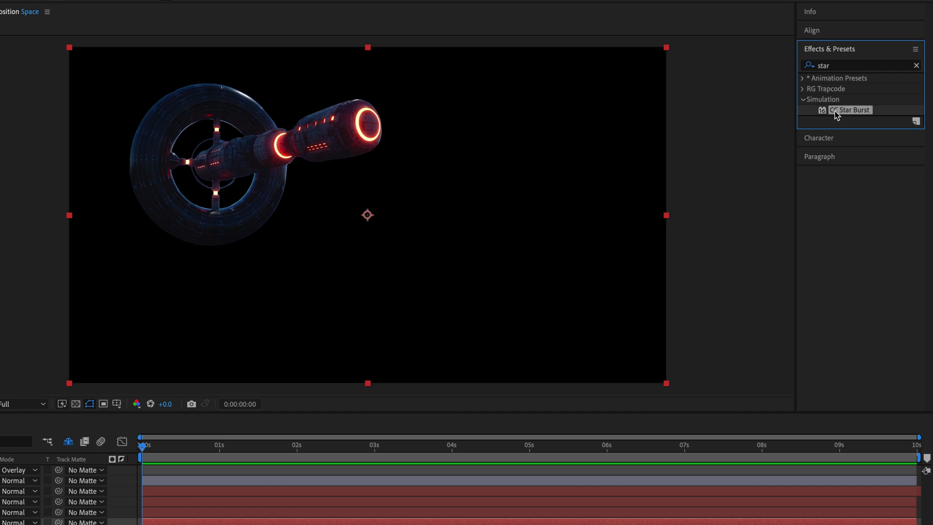
double_click(837, 110)
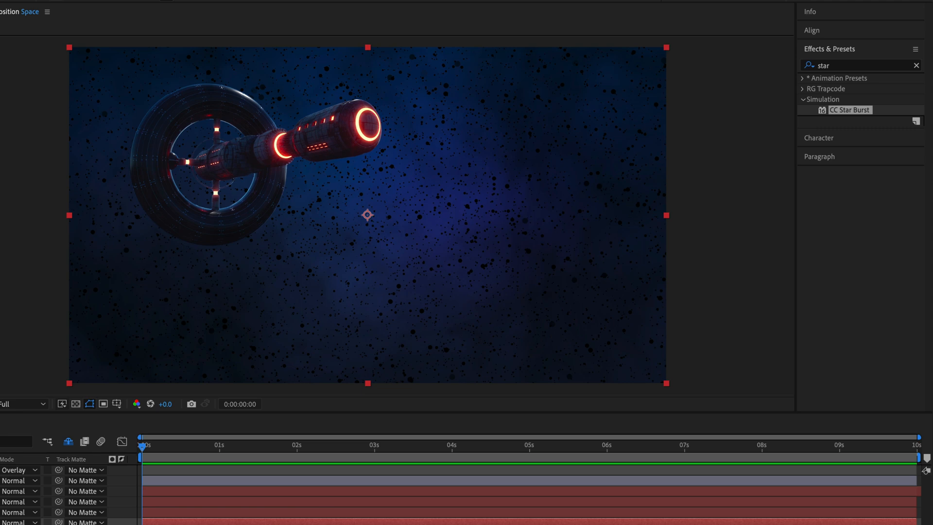
Step: Apply the Fill effect to the Star Burst layer and place it above CC Star Burst in the effect order
click(851, 66)
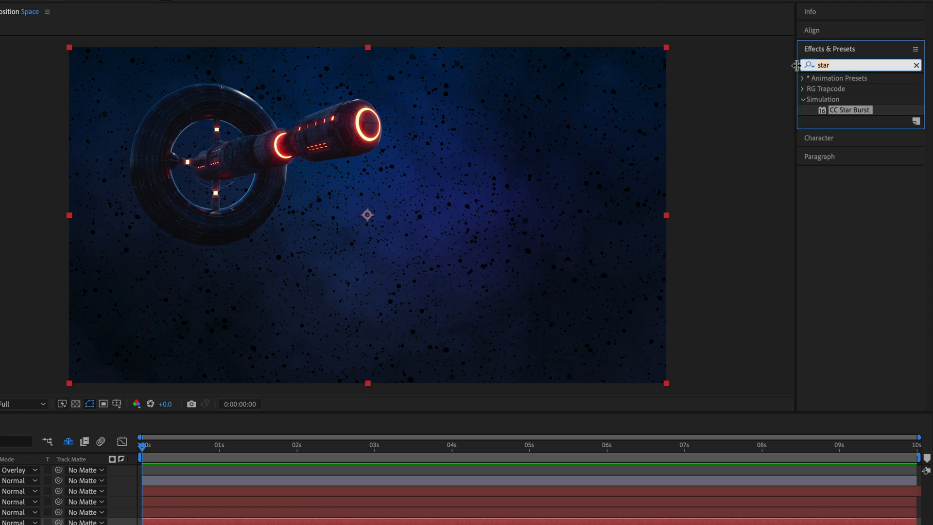
text(fill)
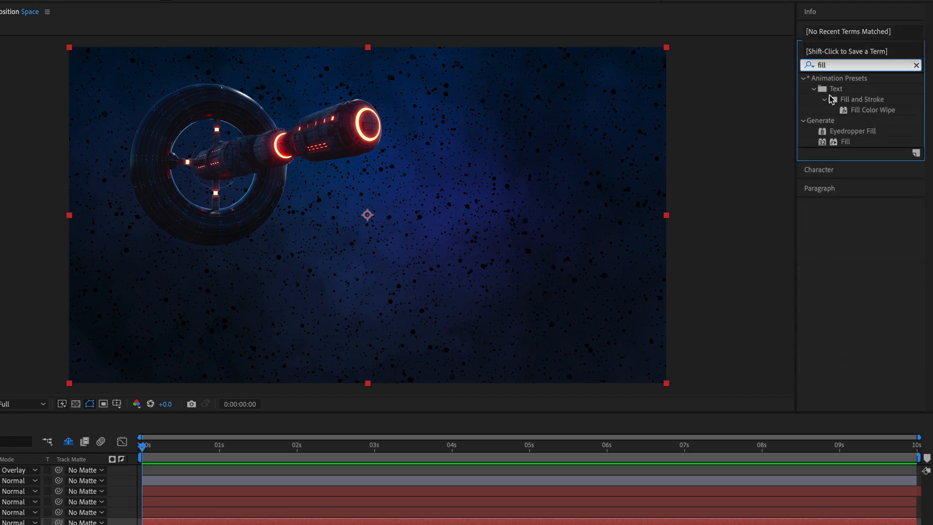
double_click(846, 141)
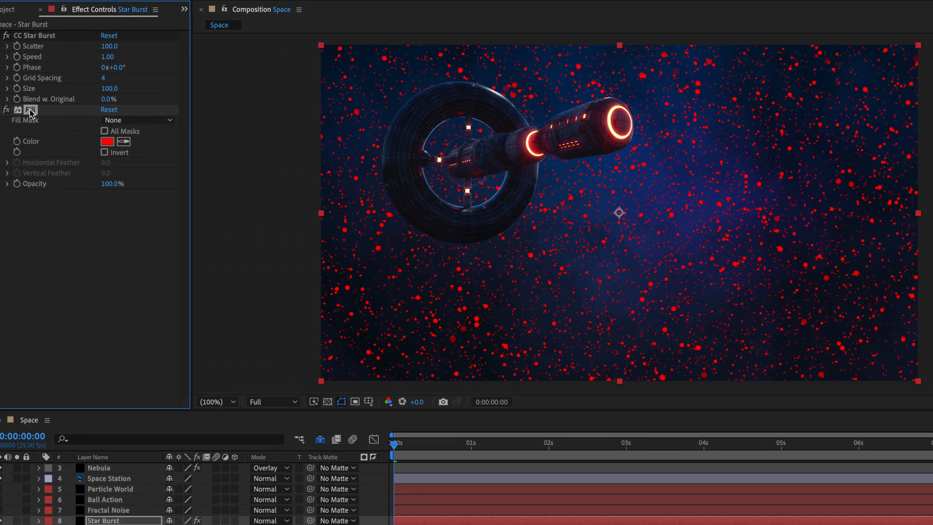
drag(30, 109, 55, 34)
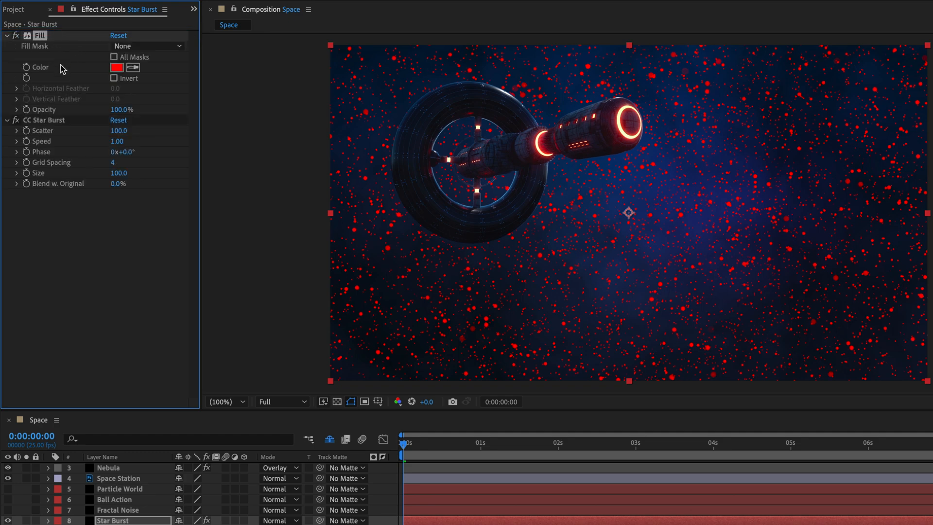
Step: Set the Fill effect's color to white and preview the star field's motion
click(113, 69)
click(725, 177)
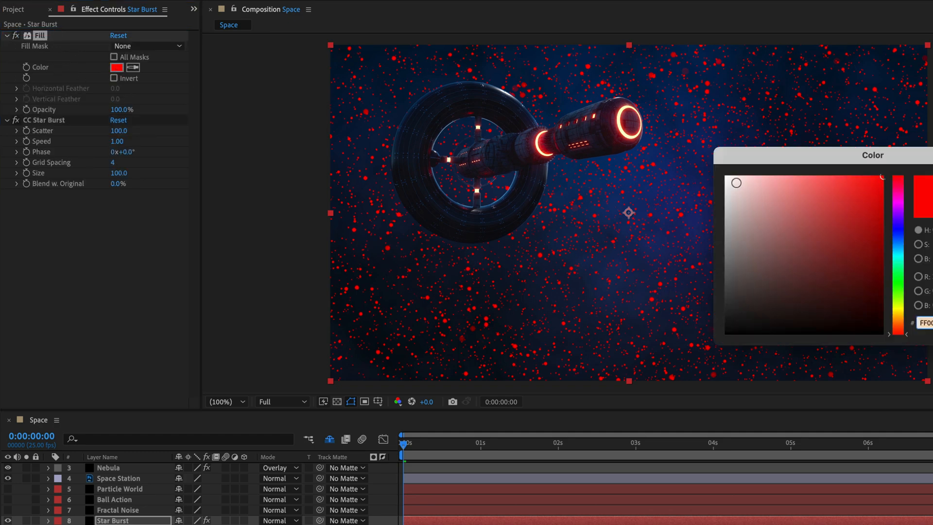
key(Return)
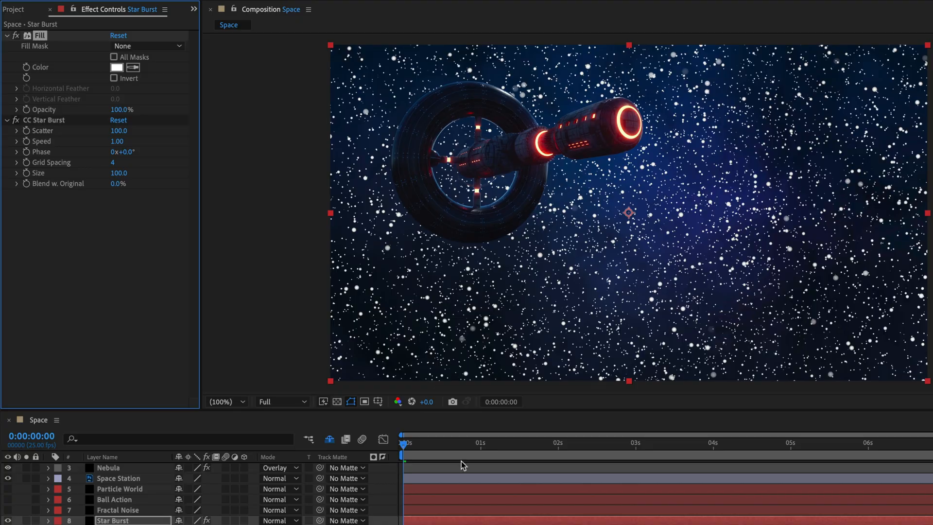
key(space)
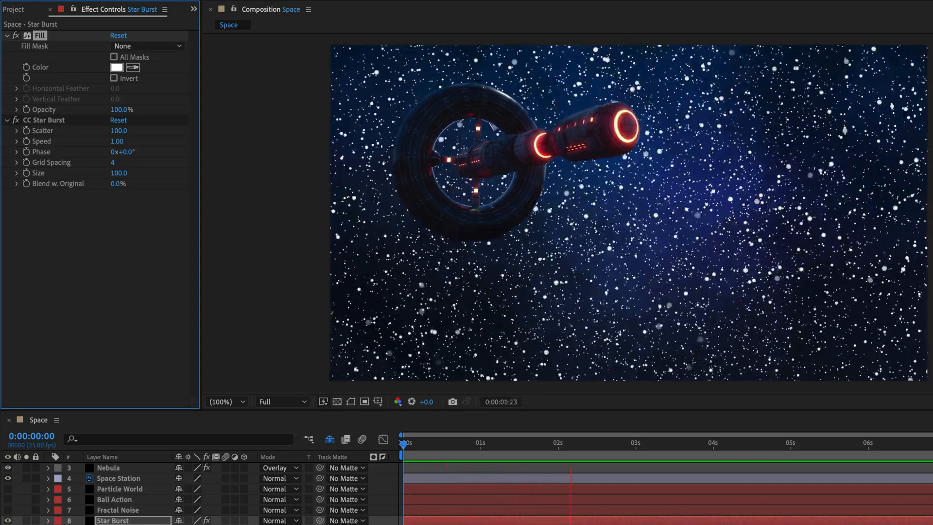
key(space)
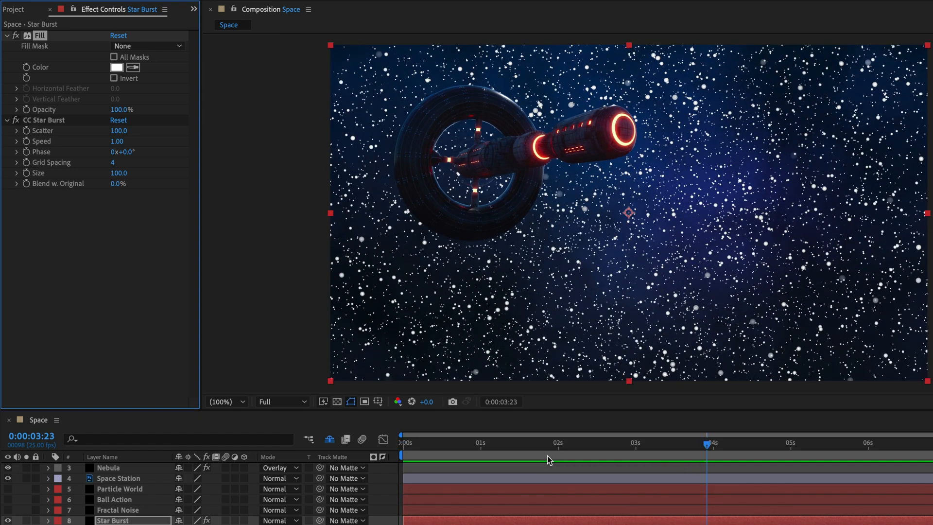
Step: Collapse the Fill settings and set the CC Star Burst speed to 0.01
click(7, 36)
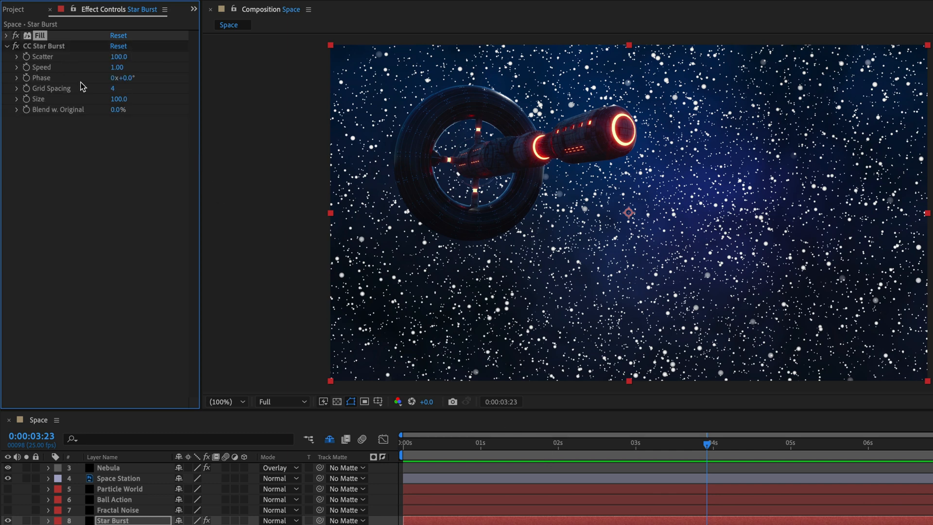
click(116, 69)
text(0.01)
key(Return)
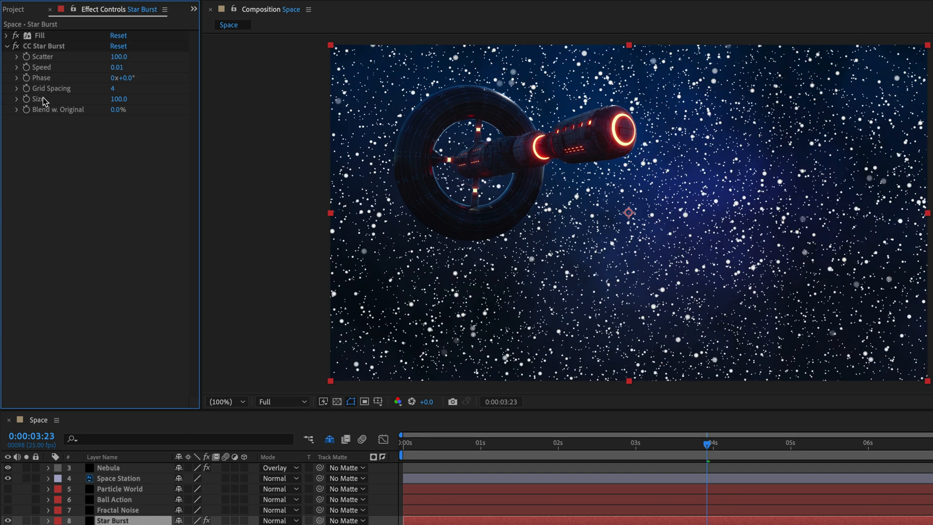
Step: Set the CC Star Burst size to 25 and preview the composition from its start
click(119, 99)
text(25)
key(Return)
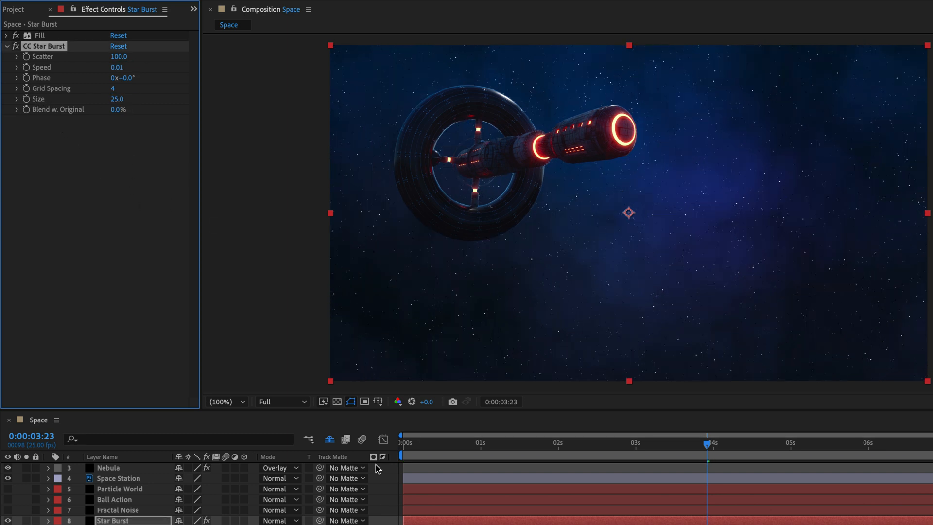
click(406, 444)
key(space)
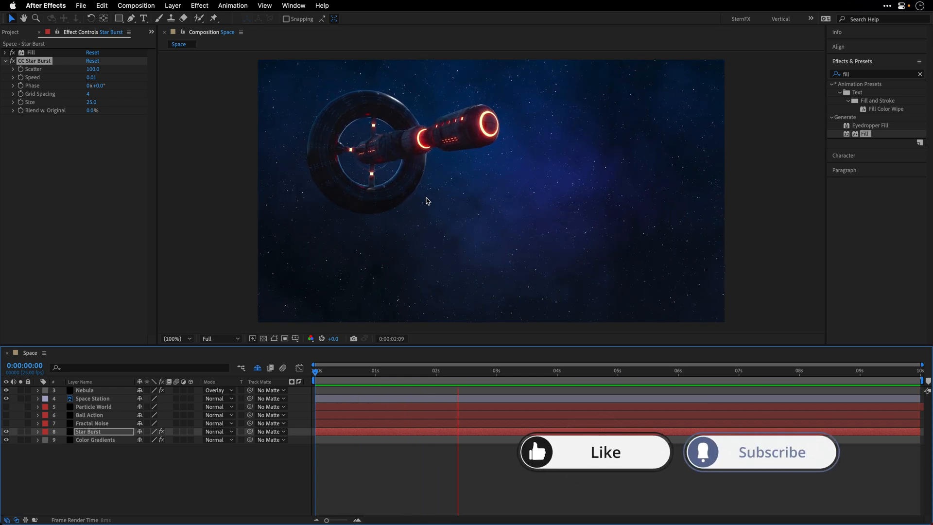
Step: Stop the preview, then hide the Star Burst layer and make the Fractal Noise layer visible
key(space)
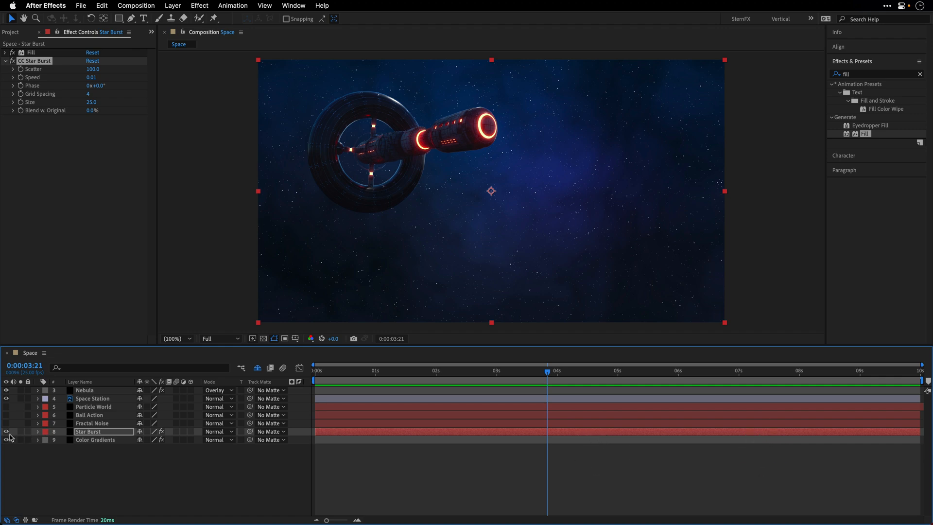
click(5, 431)
click(101, 424)
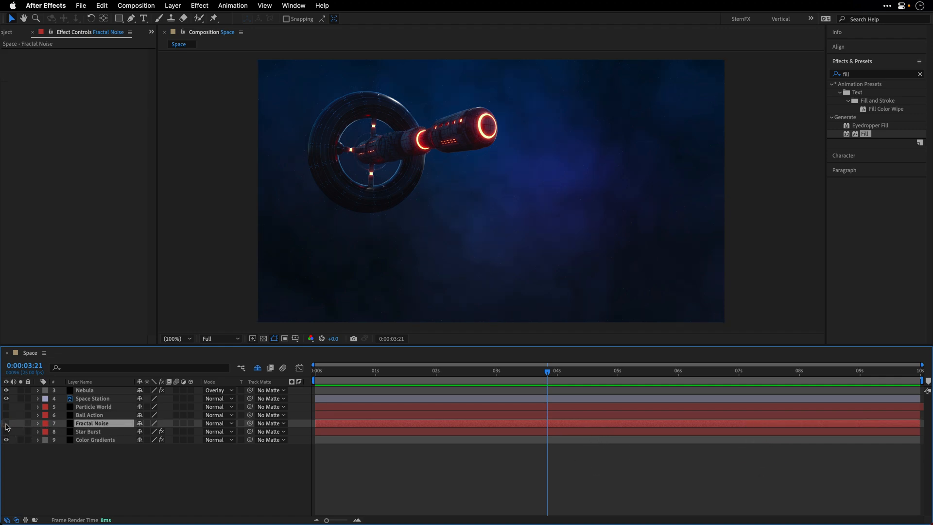
click(6, 423)
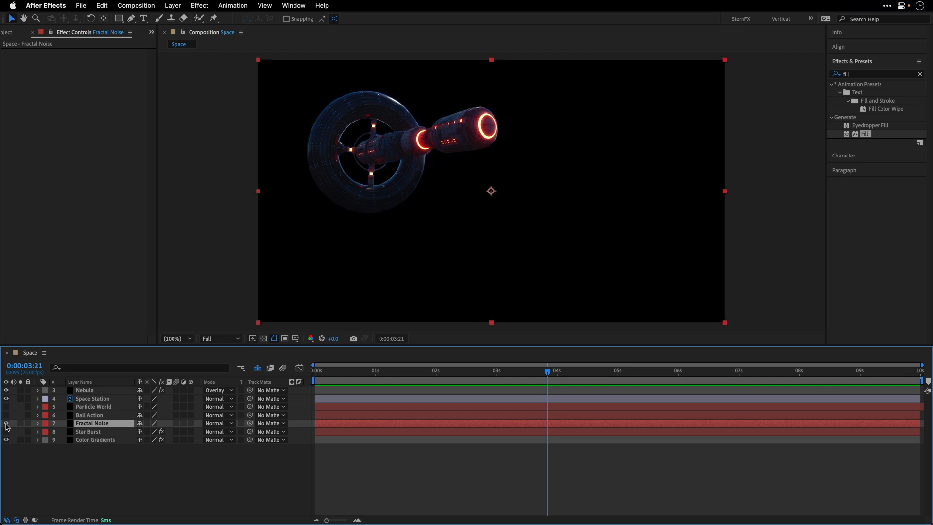
Step: Find the Fractal Noise effect, apply it to the Fractal Noise layer, and clear the effect search
click(850, 78)
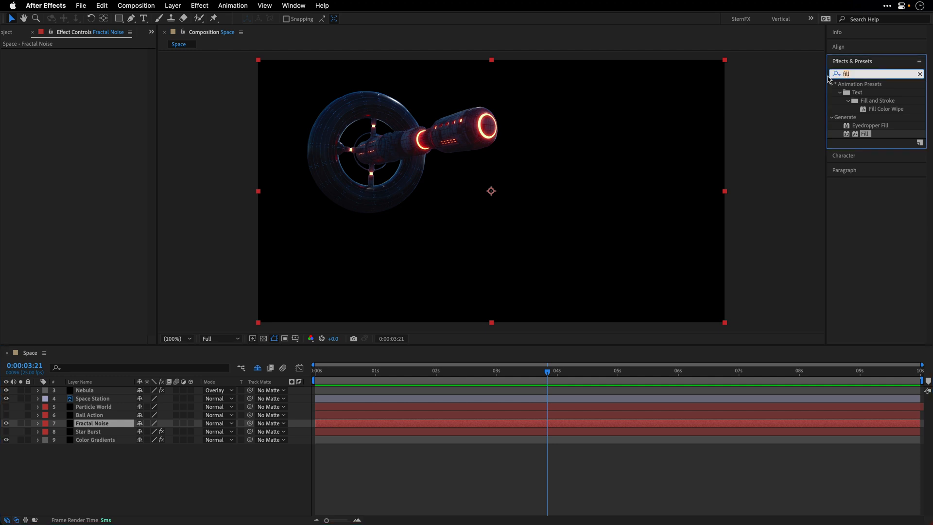
text(f)
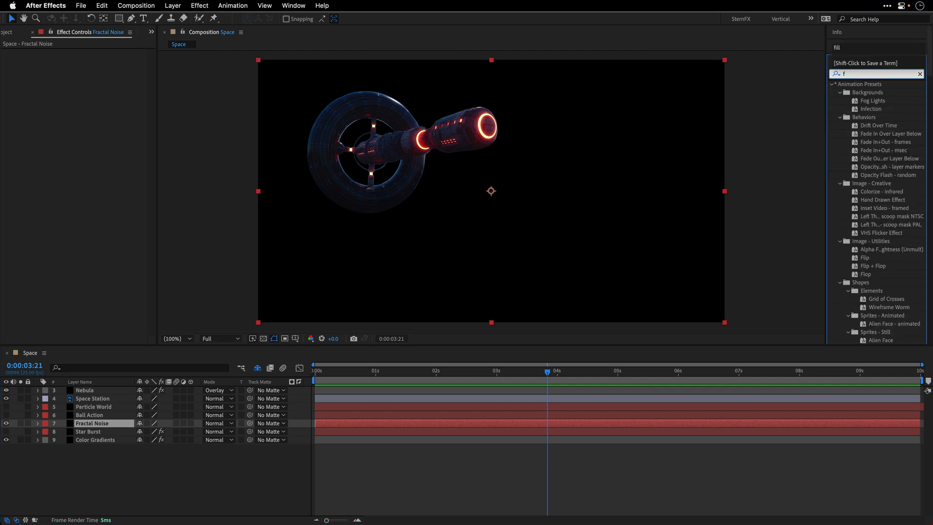
text(ract)
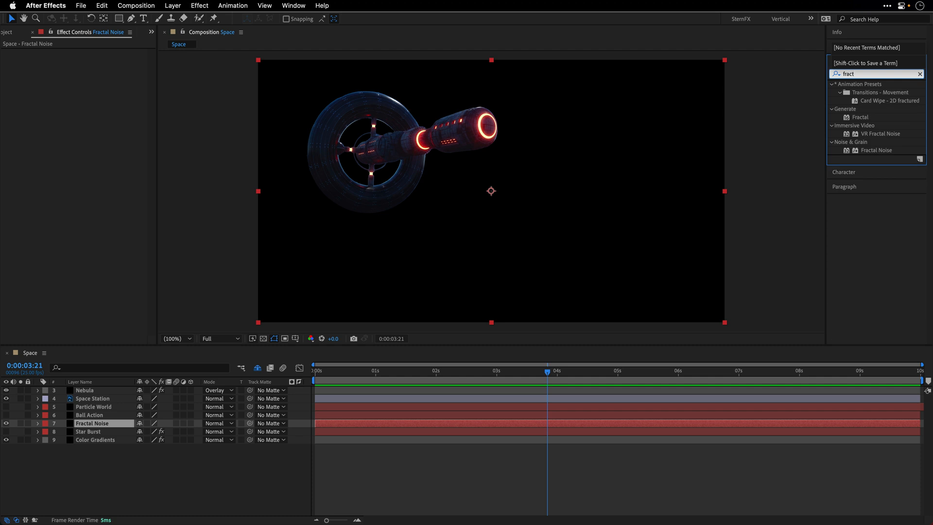
double_click(877, 151)
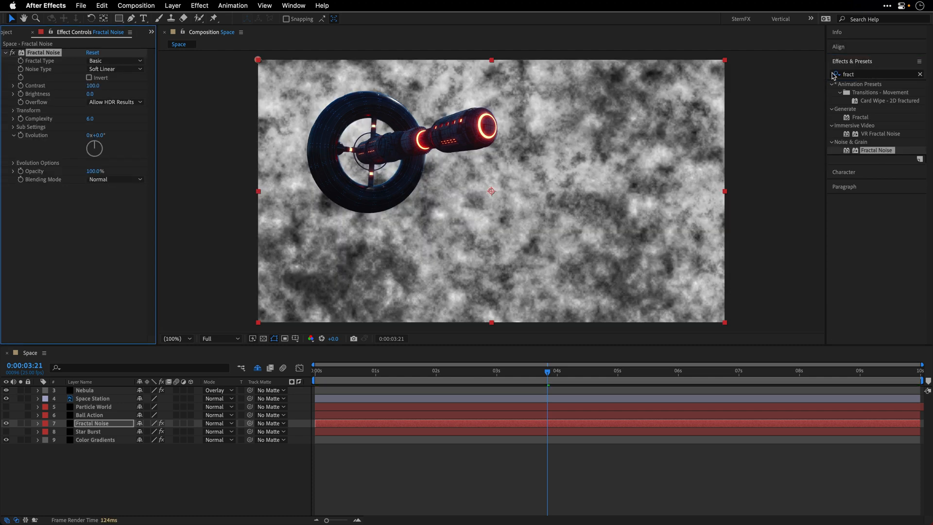
click(920, 74)
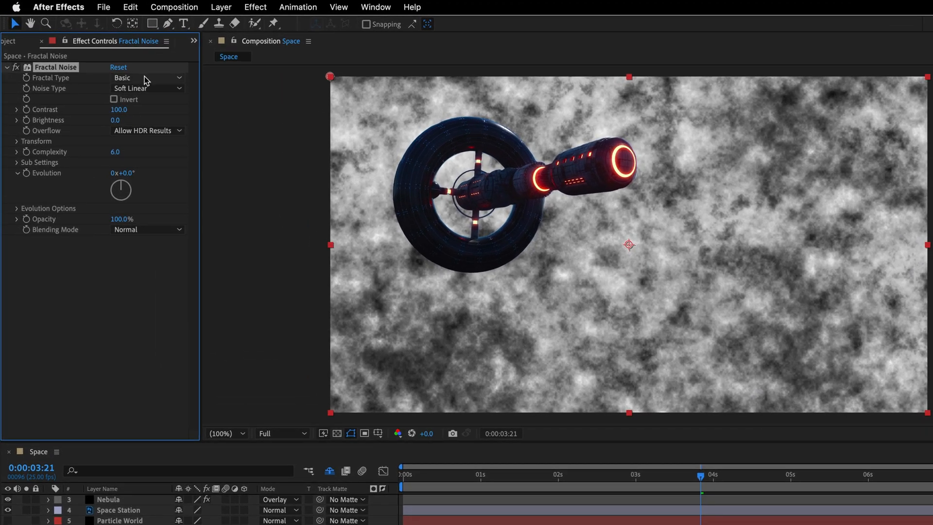
Step: Set the Fractal Noise effect's fractal type to Subscale, contrast to 50 and brightness to -60
click(144, 78)
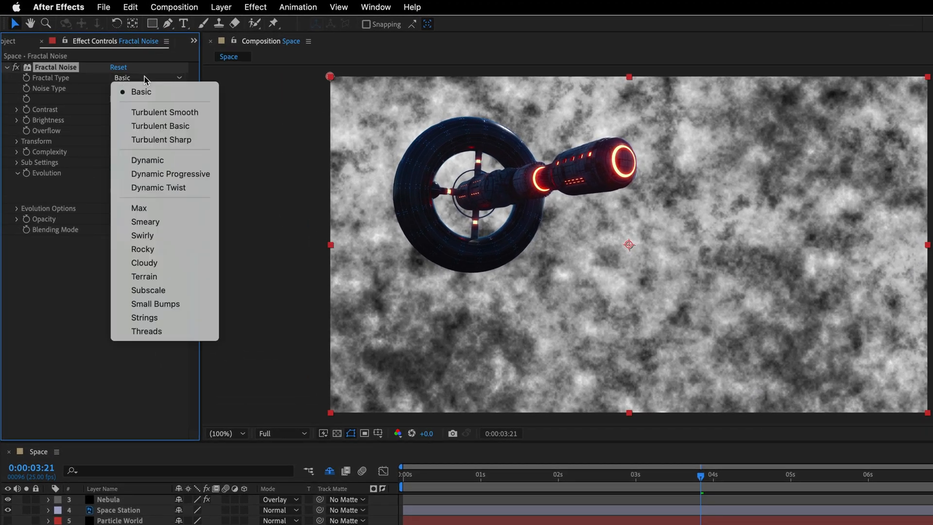
click(148, 290)
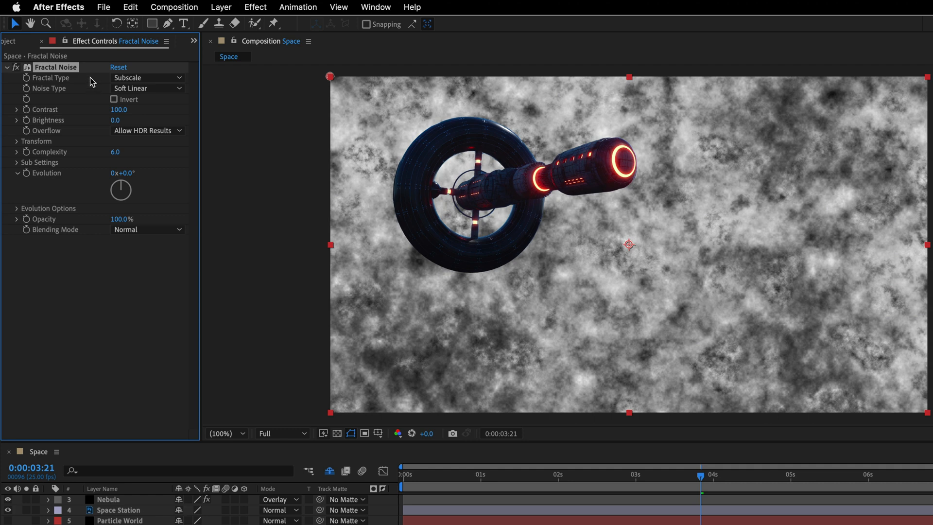
click(118, 110)
text(50)
key(Tab)
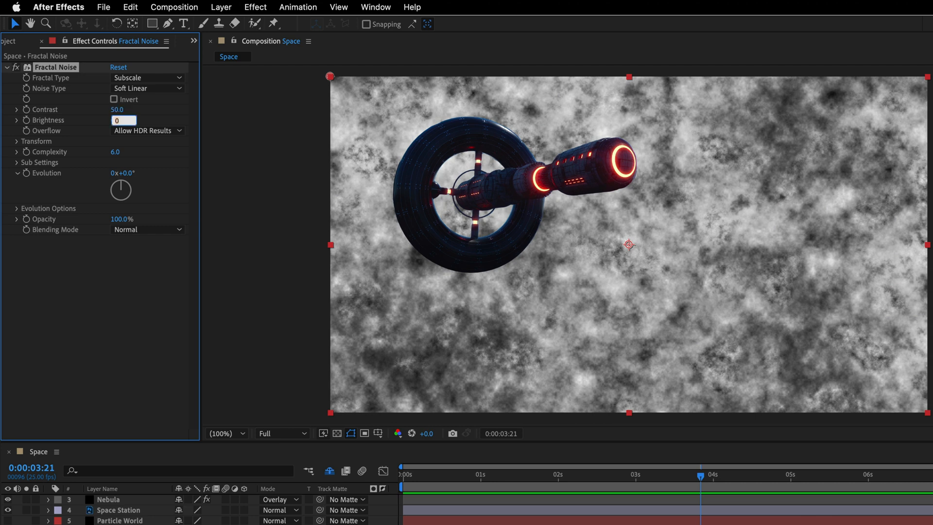
text(-60)
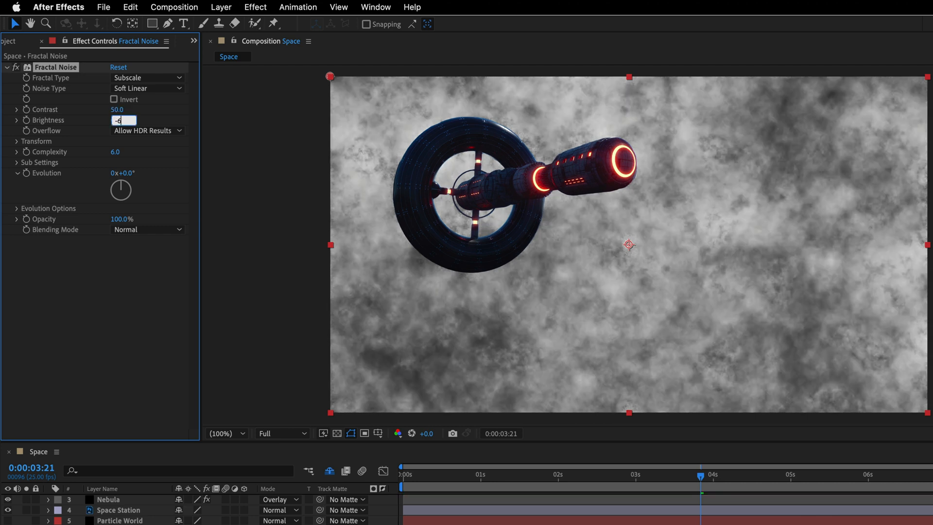
key(Return)
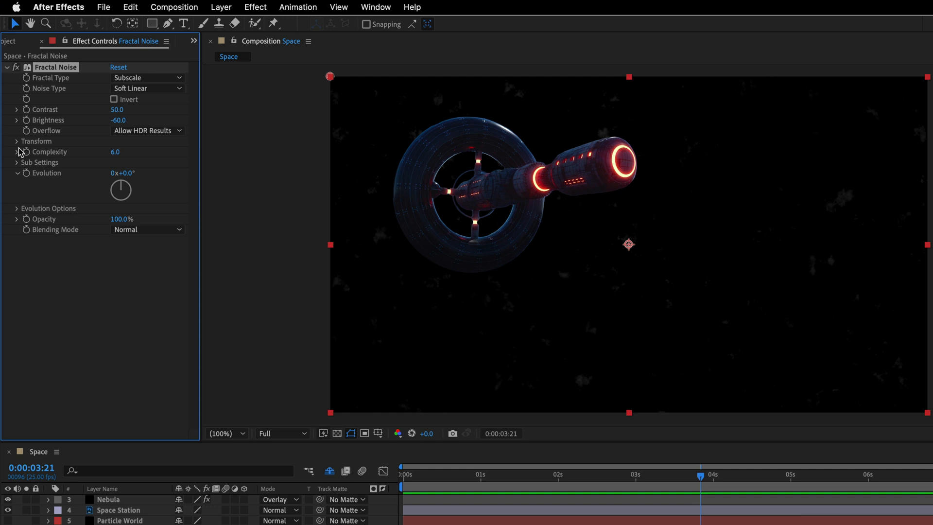
Step: Expand the Fractal Noise transform settings and set the uniform scale to 6
click(16, 141)
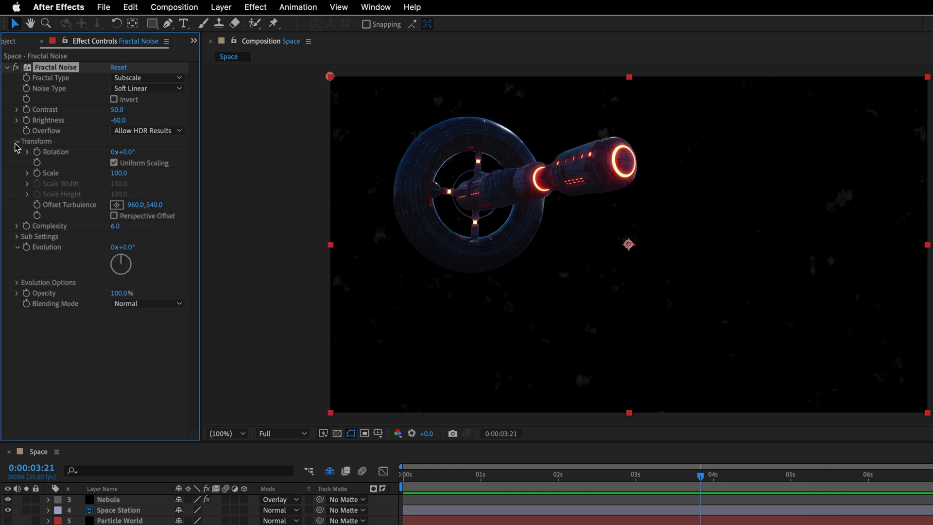
click(119, 173)
text(6)
key(Return)
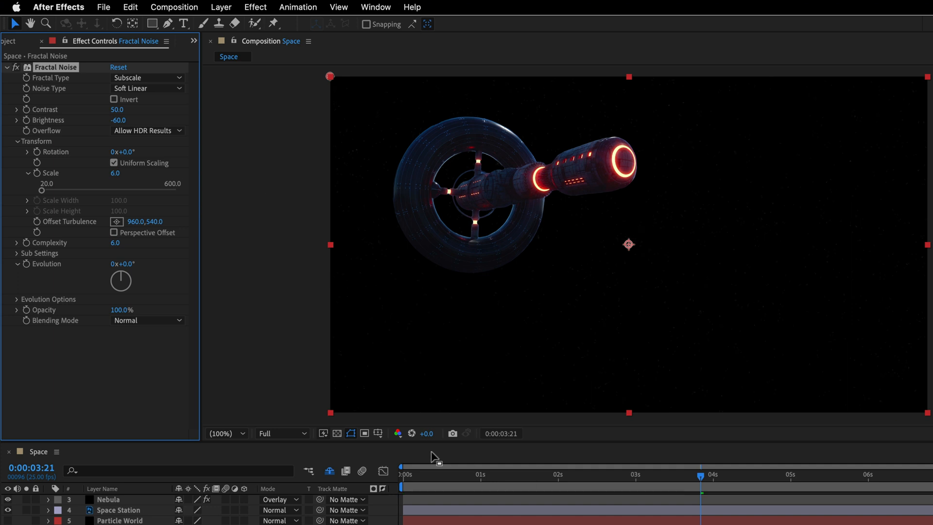
Step: Animate the Fractal Noise rotation from 0° at the composition's start to 5° at its last frame
click(406, 475)
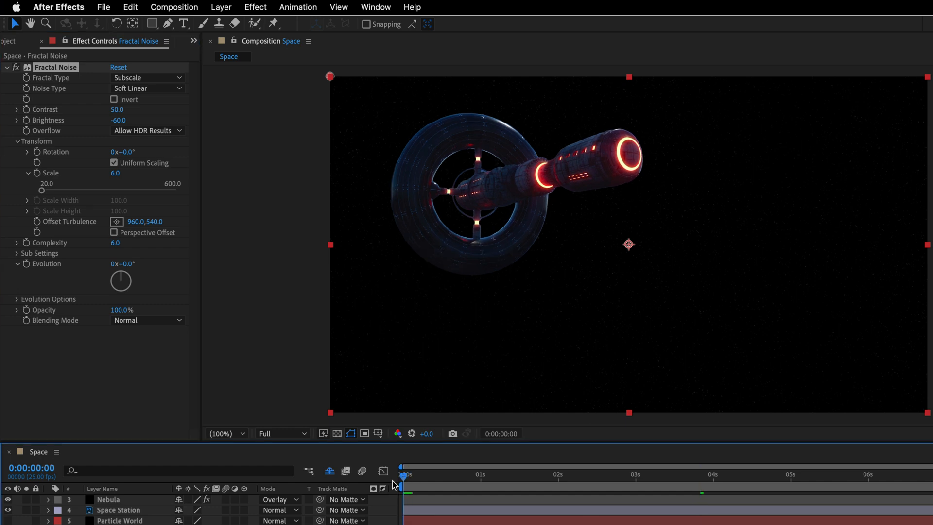
click(37, 151)
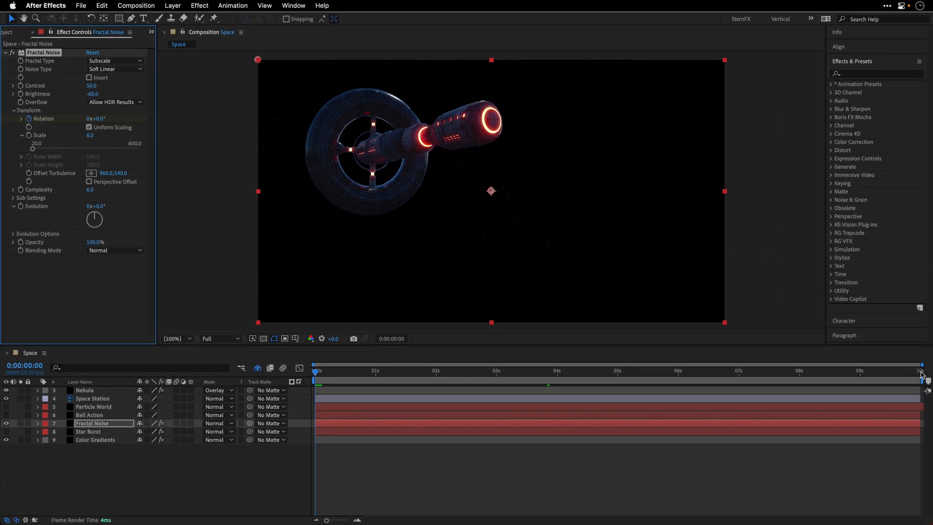
click(920, 374)
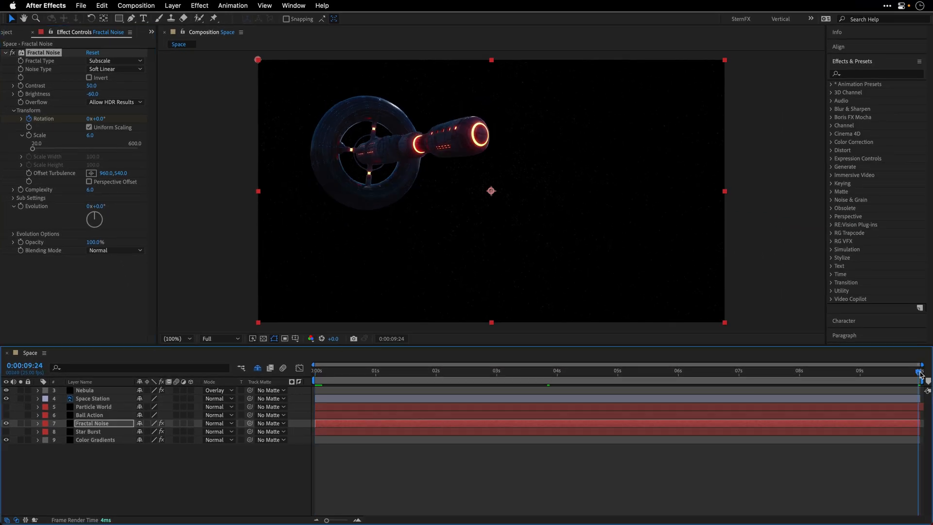
click(101, 119)
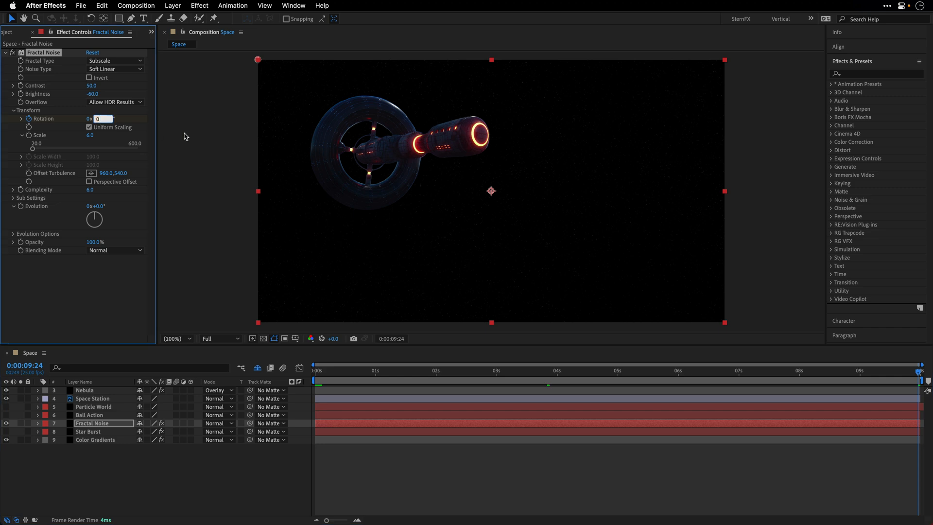
text(5)
key(Return)
Step: Return to the first frame and set the Fractal Noise layer's blending mode to Screen
click(310, 371)
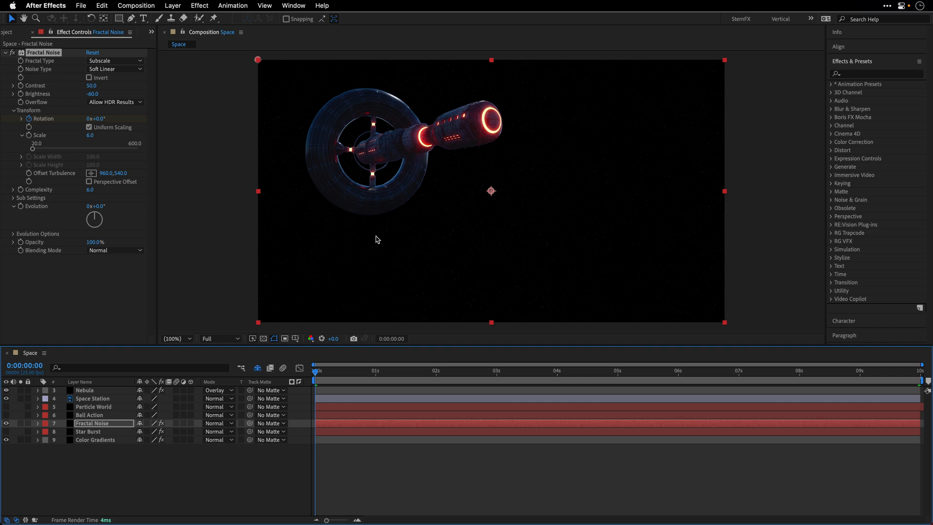
click(221, 427)
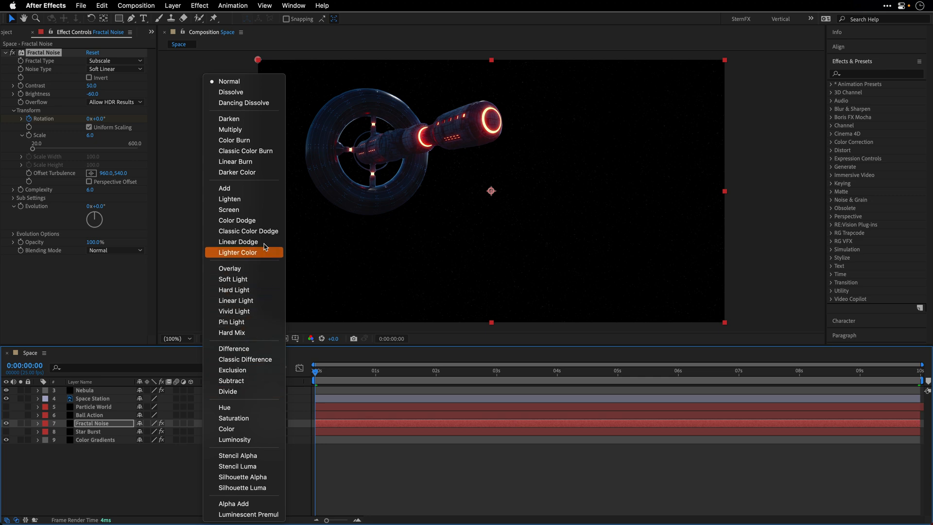
click(267, 210)
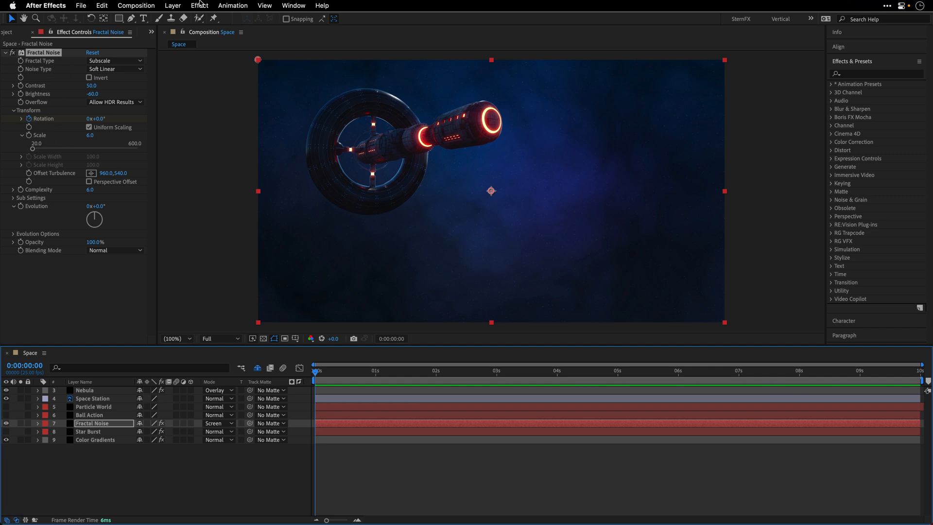
Step: Add the Curves effect to the Fractal Noise layer and move the RGB white point to about a quarter of the input range
click(200, 5)
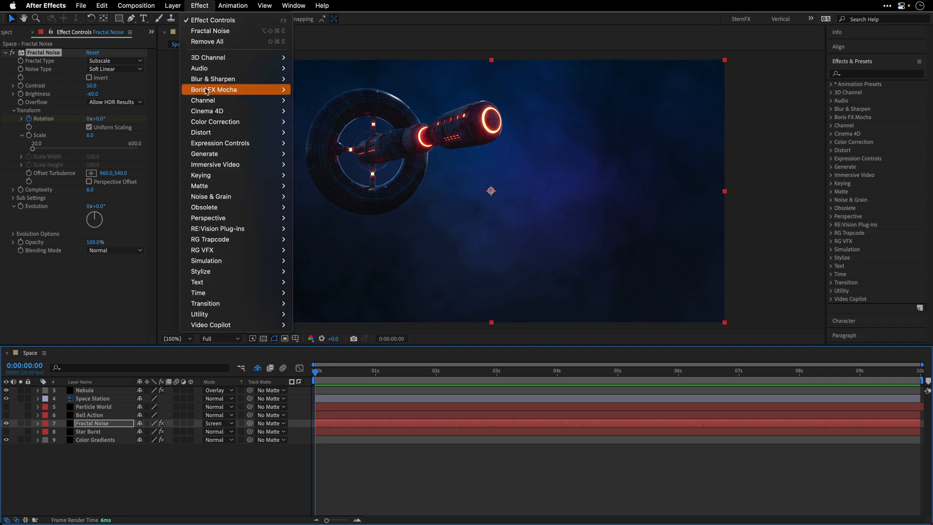
mouse_move(211, 122)
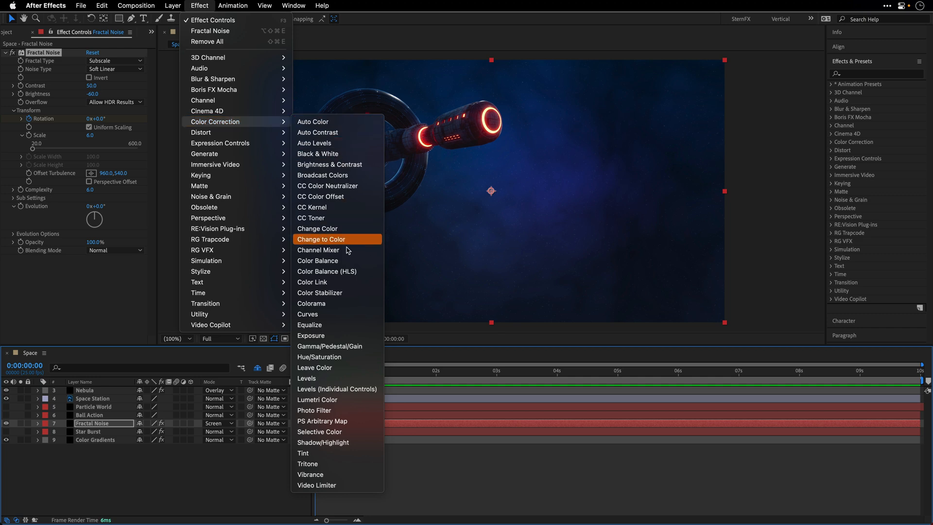
click(325, 314)
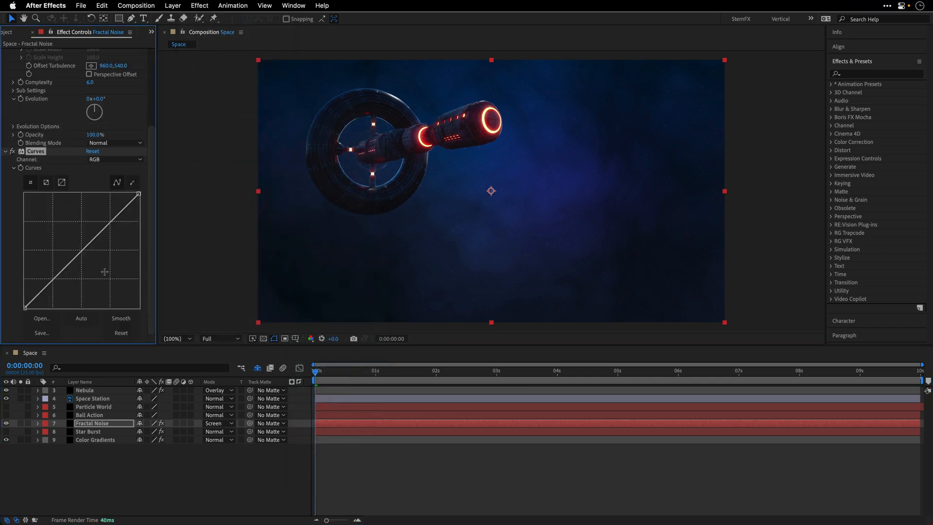
drag(139, 194, 56, 181)
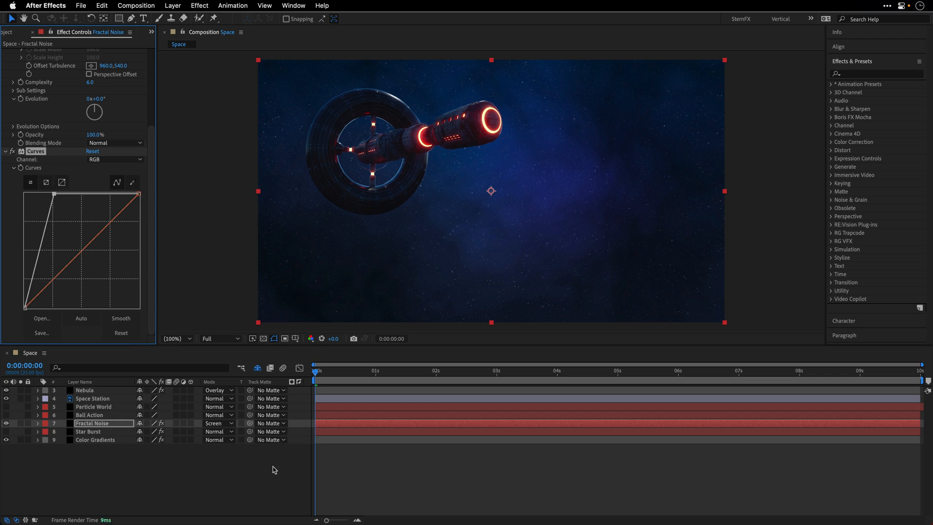
Step: Deselect the layer, preview the fractal noise star field, and return to the first frame
click(252, 486)
key(space)
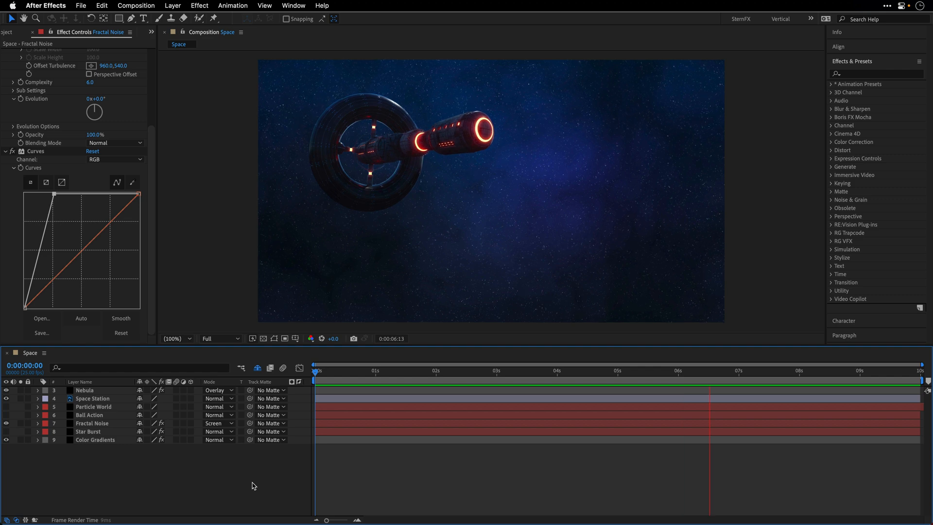
key(space)
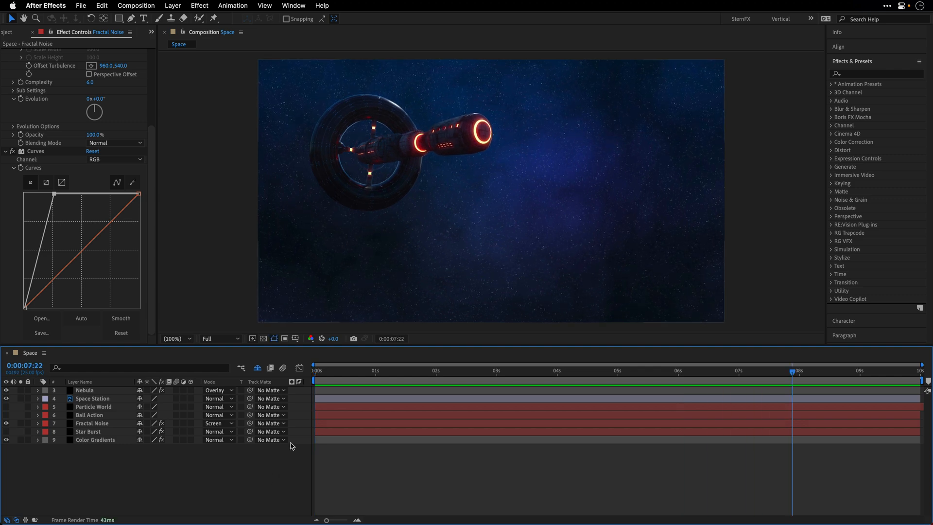
click(317, 371)
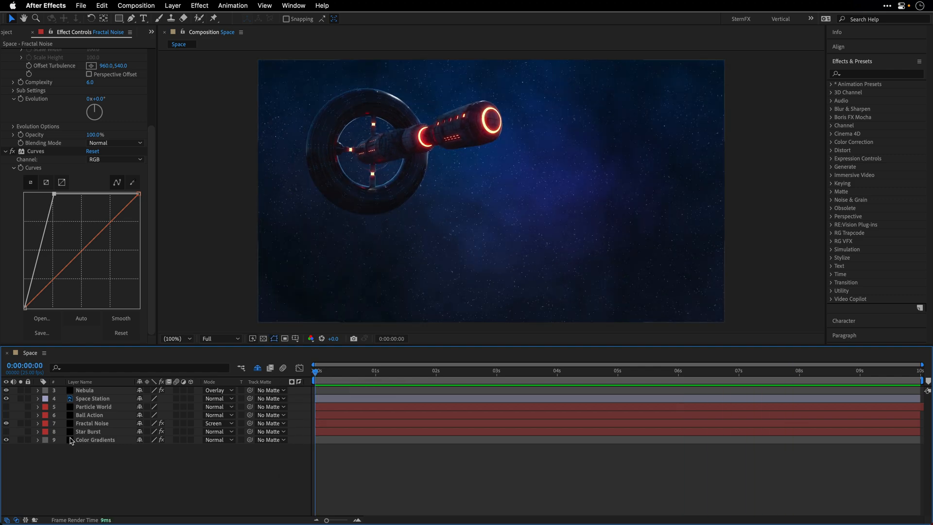
Step: Hide the Fractal Noise layer and make the Ball Action layer visible and selected
click(6, 424)
click(83, 416)
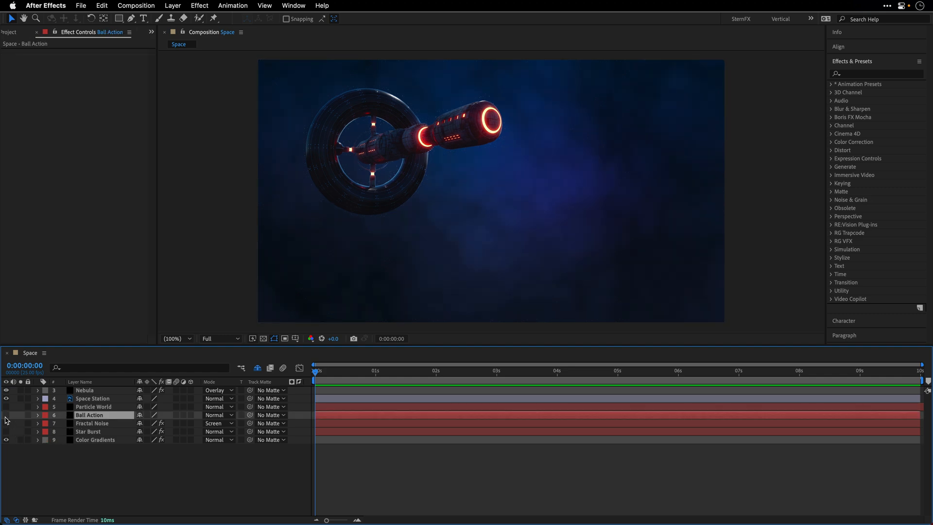
click(6, 415)
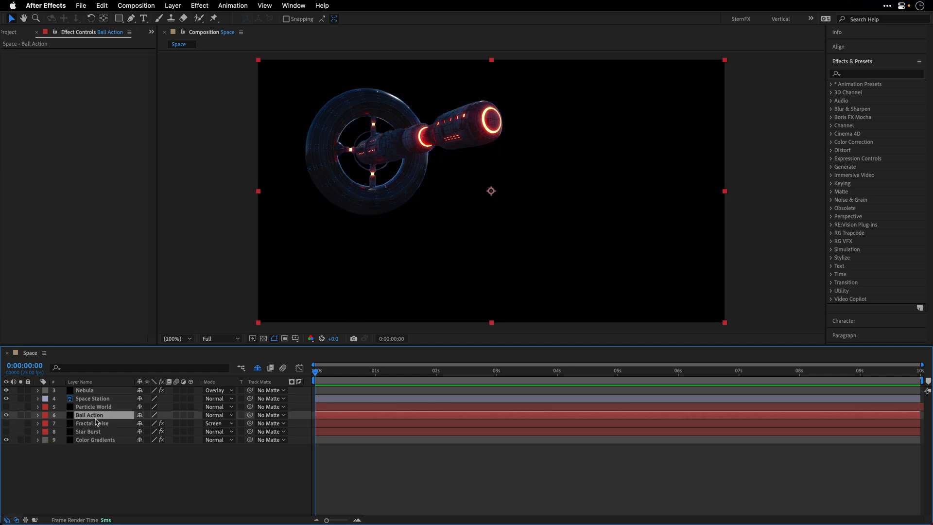
Step: Find the CC Ball Action effect and apply it to the Ball Action layer
click(854, 73)
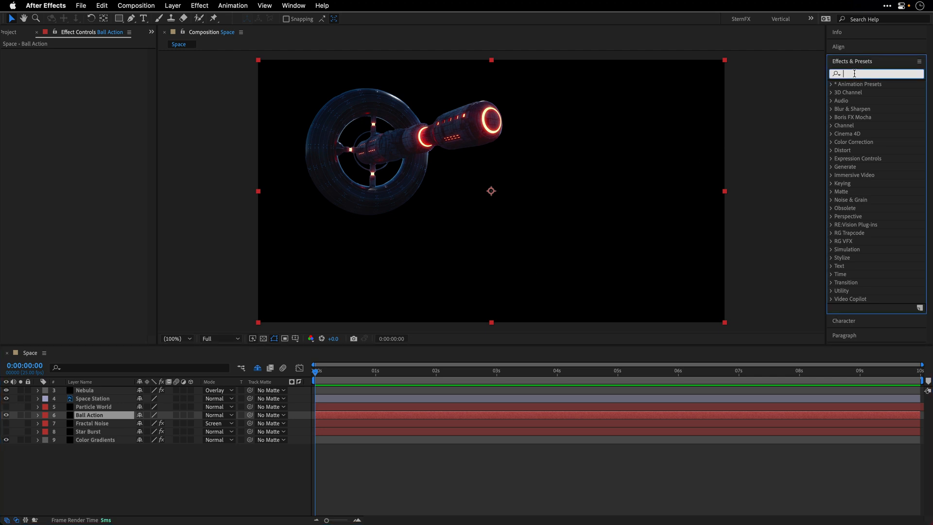
text(ball a)
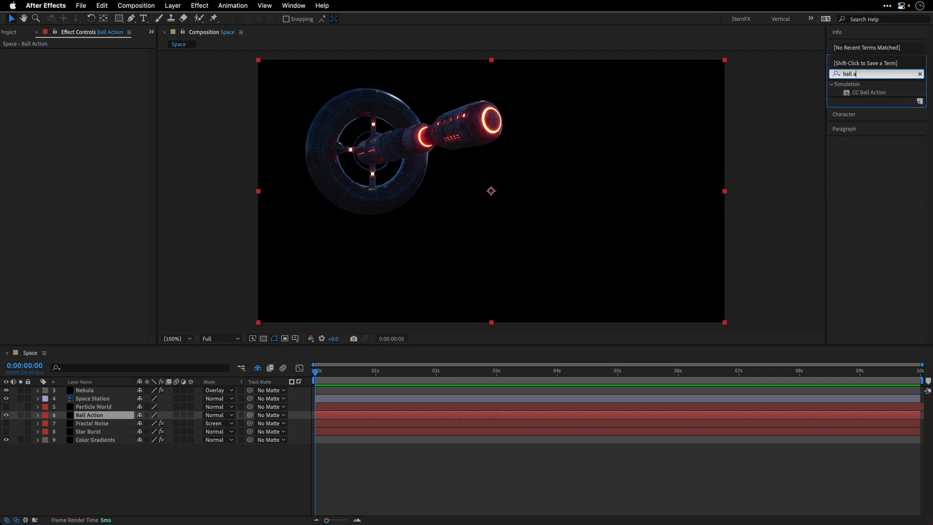
double_click(865, 92)
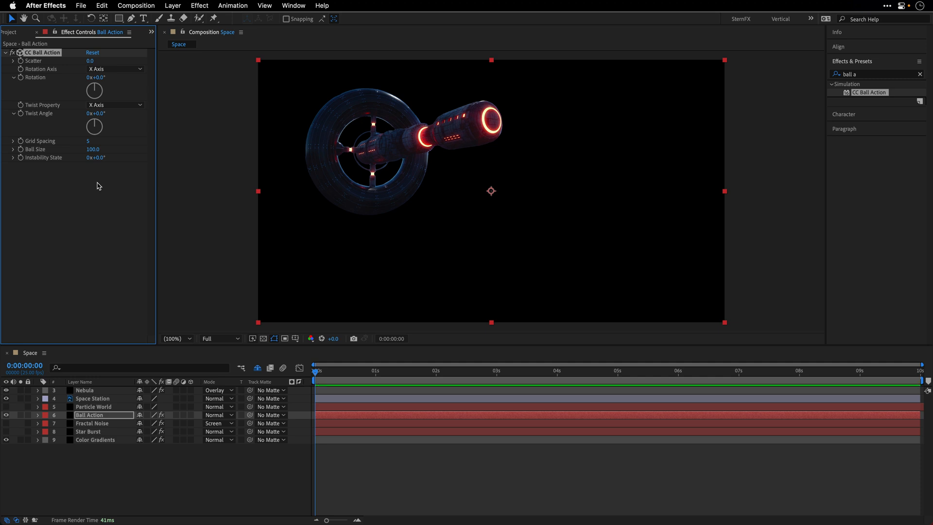
Step: Apply the 4-Color Gradient effect to the Ball Action layer above CC Ball Action, and switch CC Ball Action off
click(866, 74)
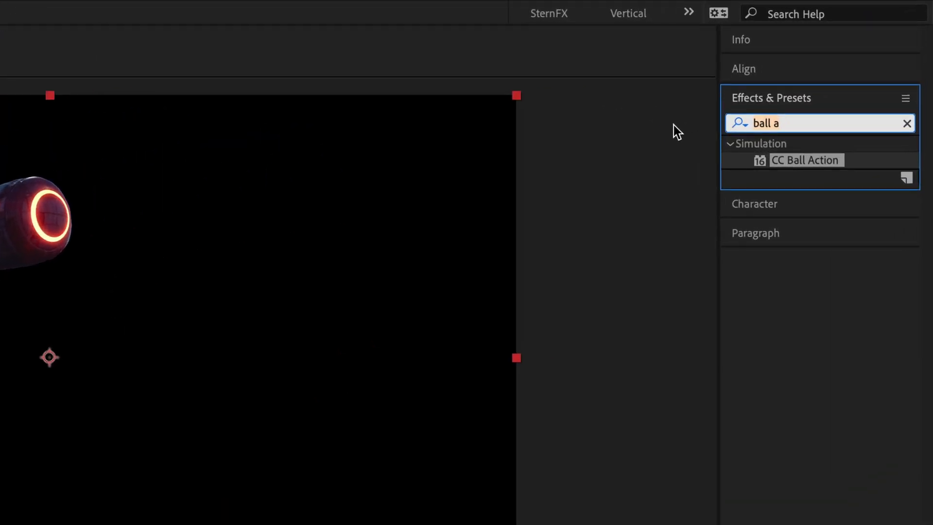
text(4)
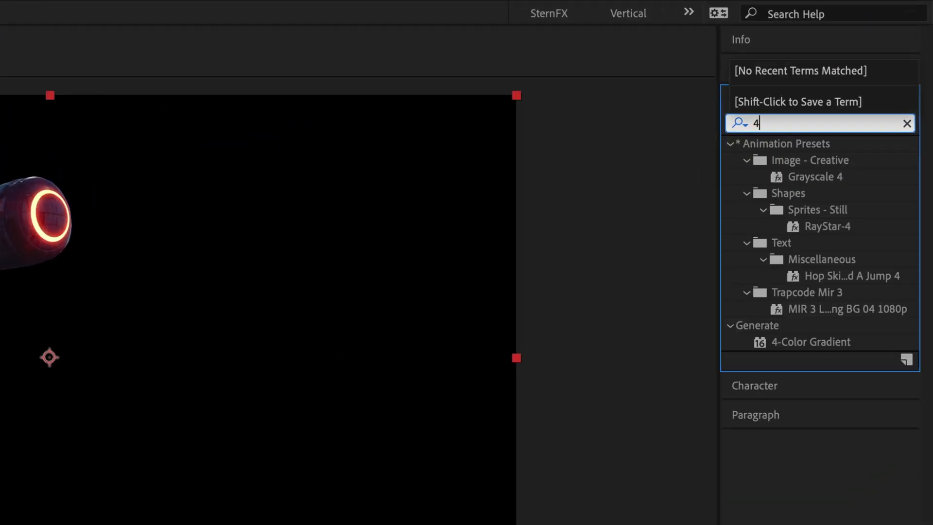
text(-)
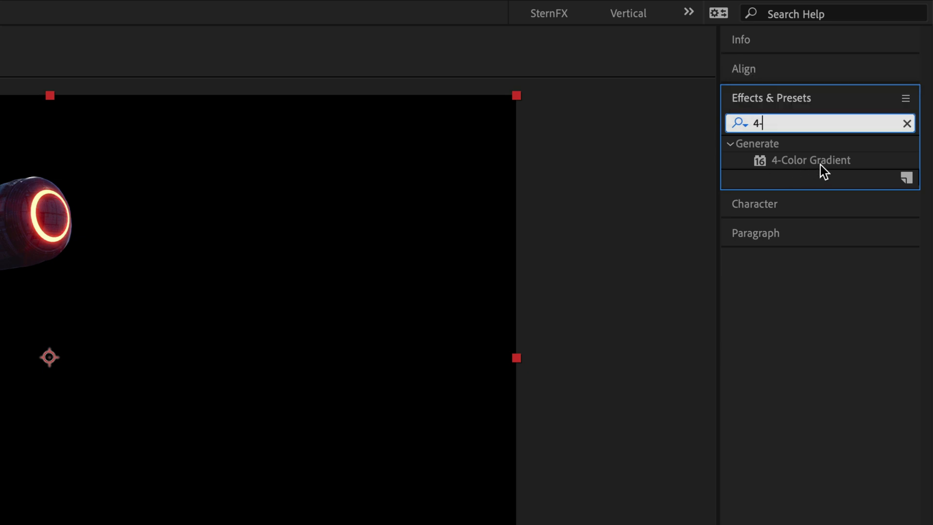
double_click(819, 162)
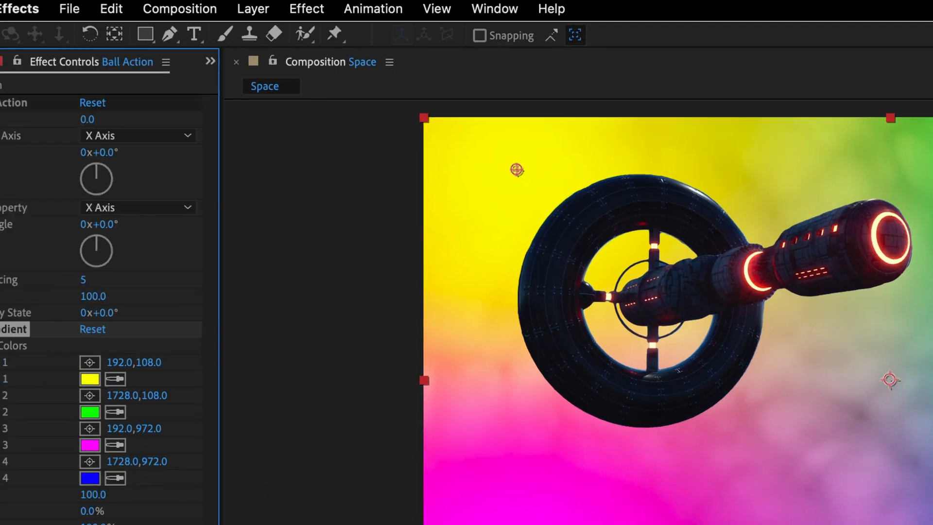
drag(83, 331, 87, 103)
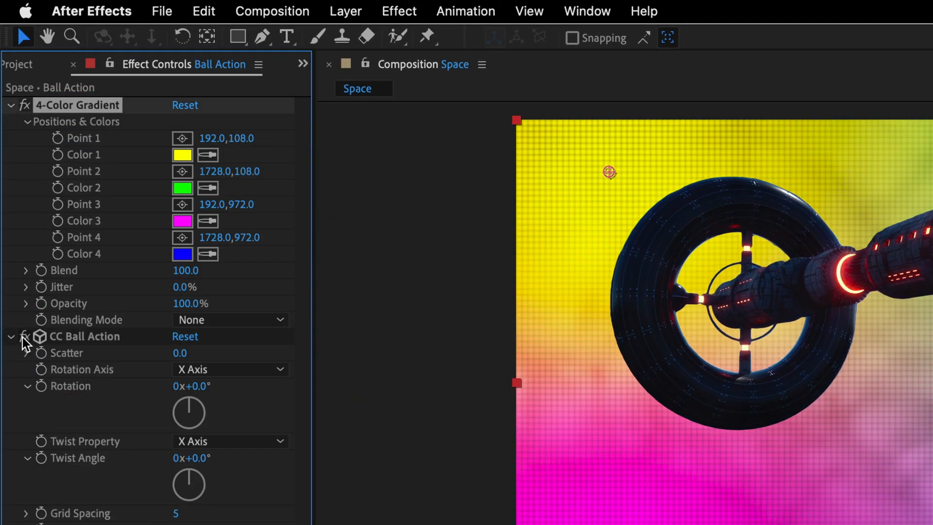
click(22, 338)
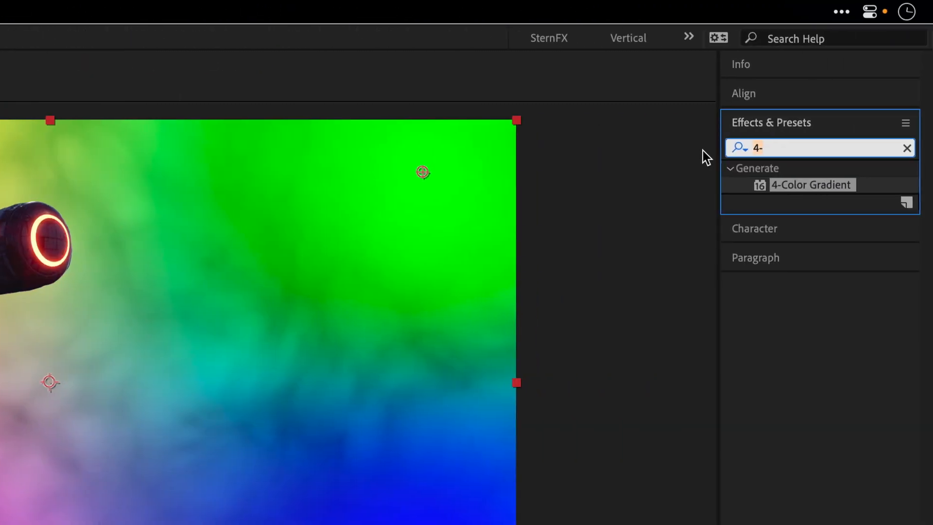
Step: Add the Vibrance effect between 4-Color Gradient and CC Ball Action, with Saturation set to -80
text(vib)
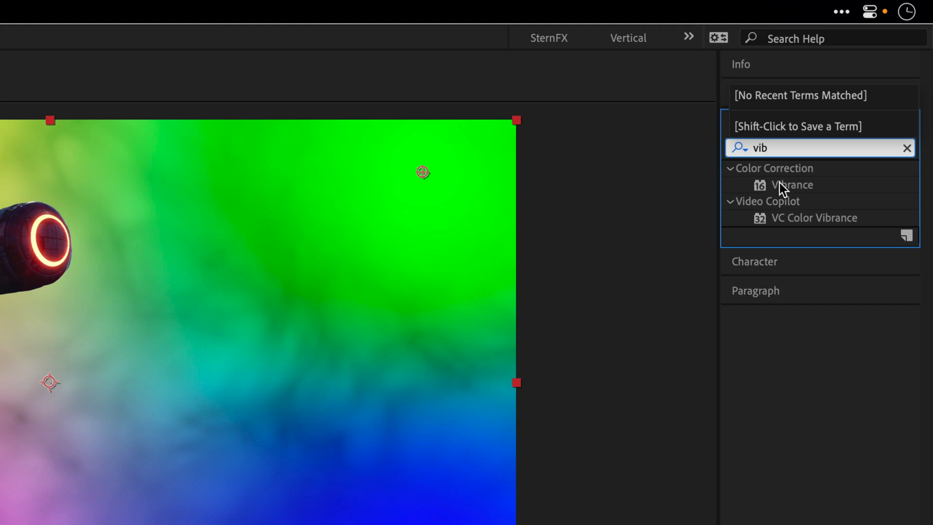
drag(801, 186, 94, 330)
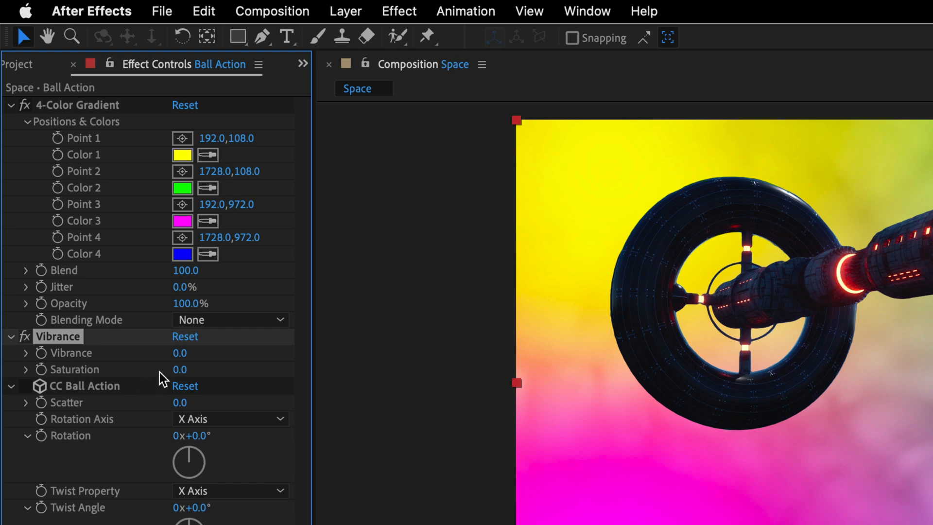
click(177, 369)
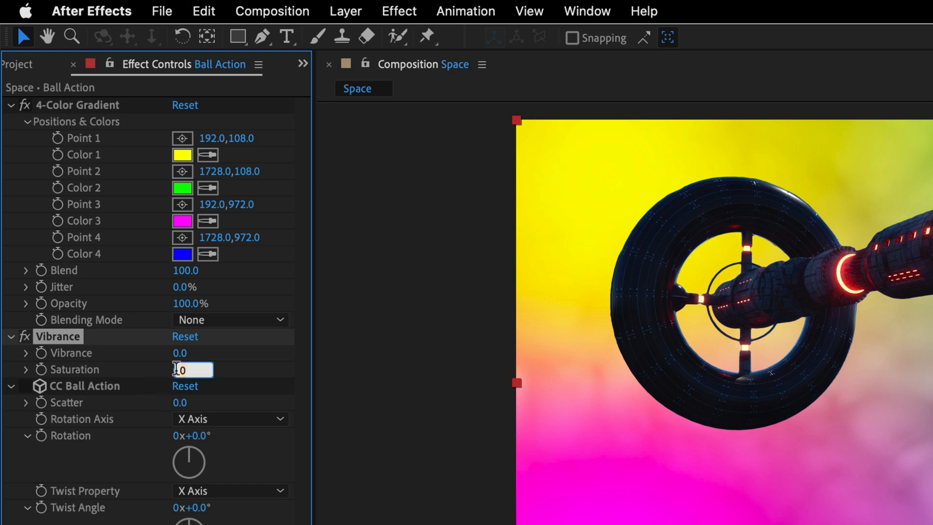
text(-80)
key(Return)
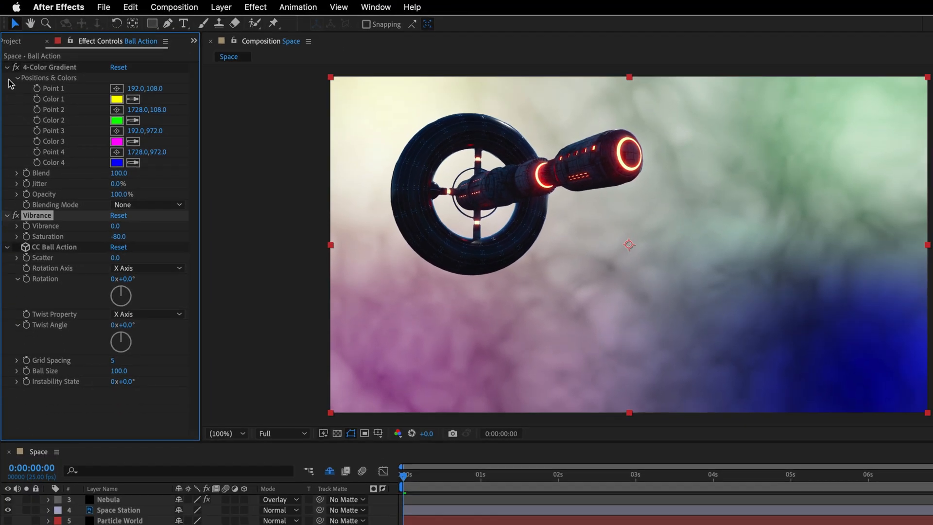
Step: Collapse the 4-Color Gradient and Vibrance settings, and switch CC Ball Action back on
click(7, 67)
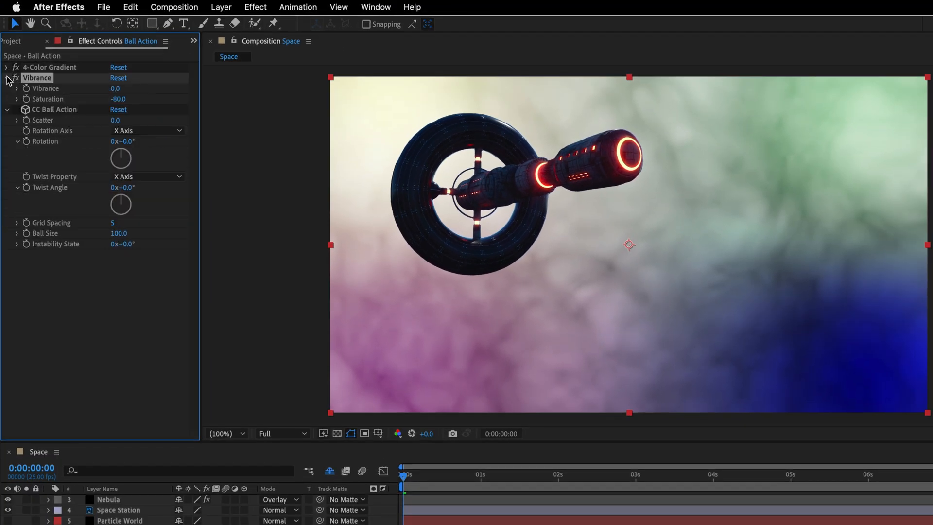
click(7, 78)
click(16, 88)
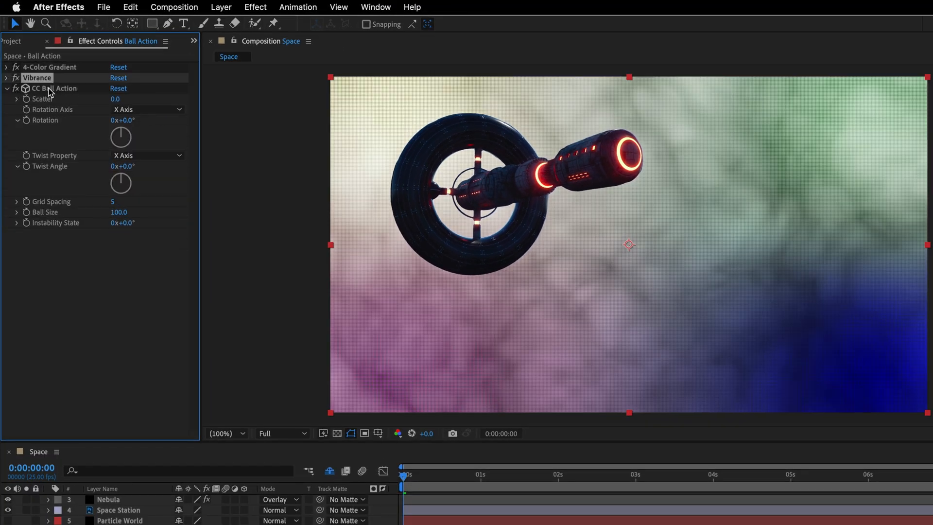
click(50, 90)
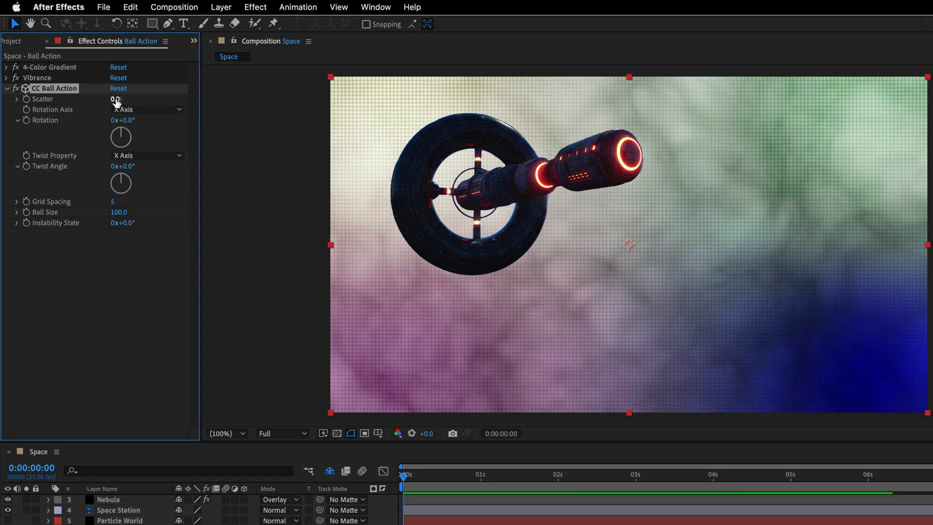
Step: Set CC Ball Action's Scatter to 300 and Ball Size to 8
drag(117, 101, 249, 107)
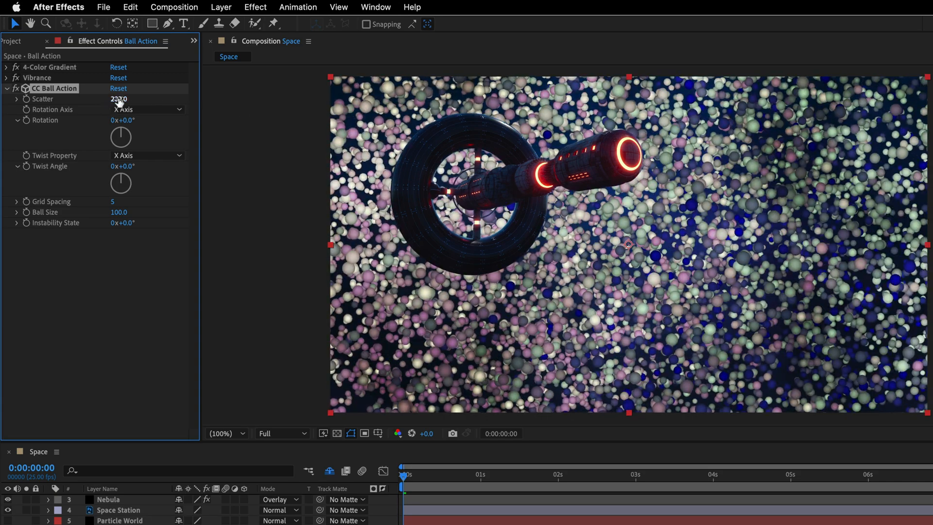
click(119, 99)
text(300)
key(Return)
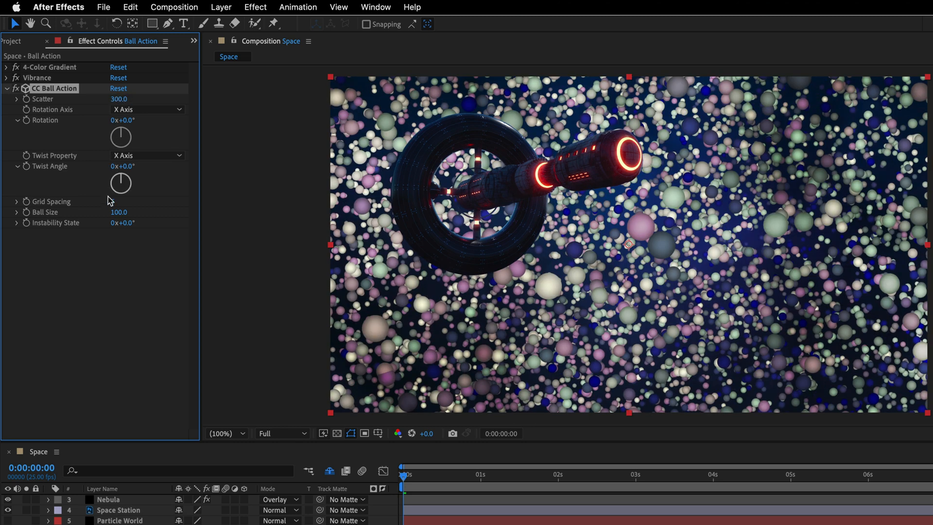
click(116, 212)
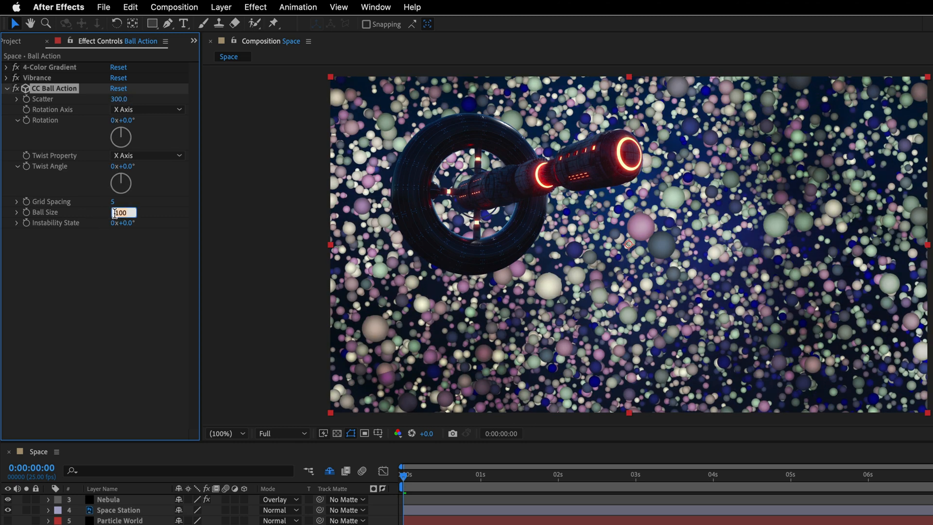
text(8)
key(Return)
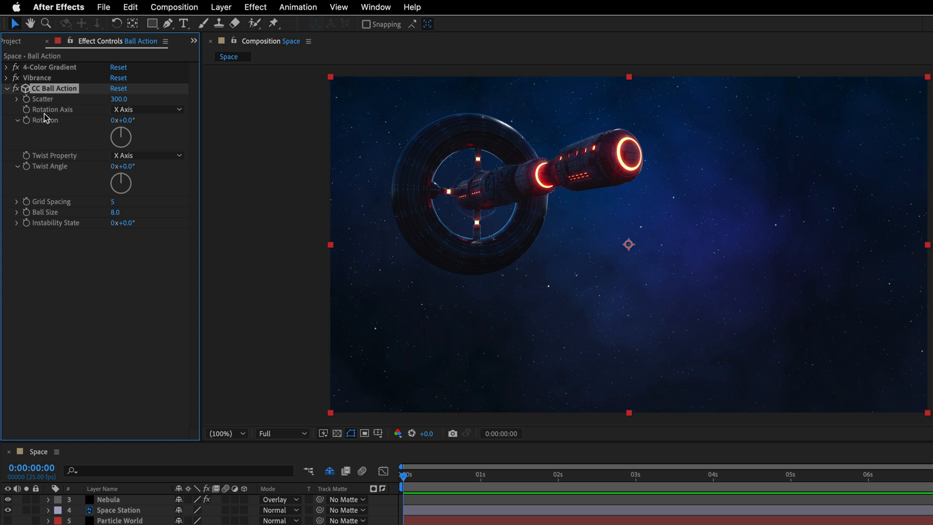
Step: Set CC Ball Action's Rotation Axis to Z Axis and keyframe Rotation from 0° at the first frame to 3° at 0:00:09:24
click(145, 110)
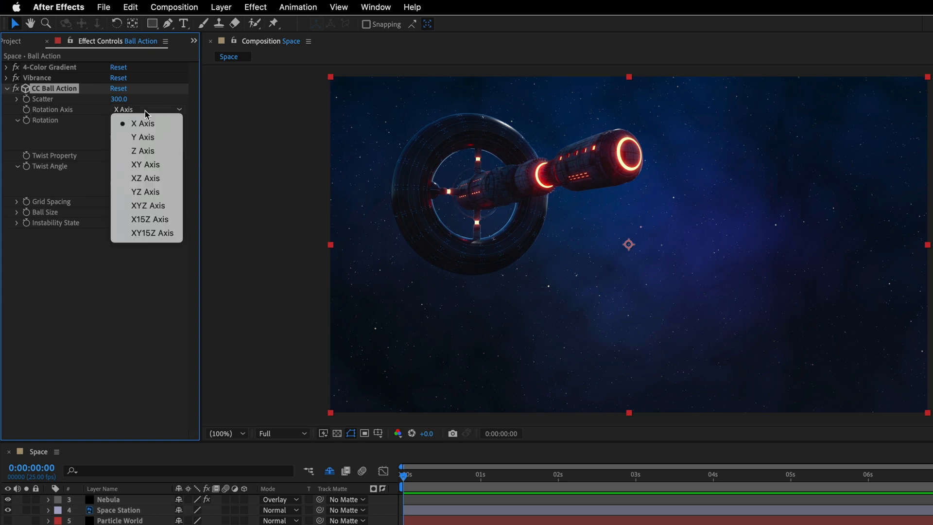
click(150, 153)
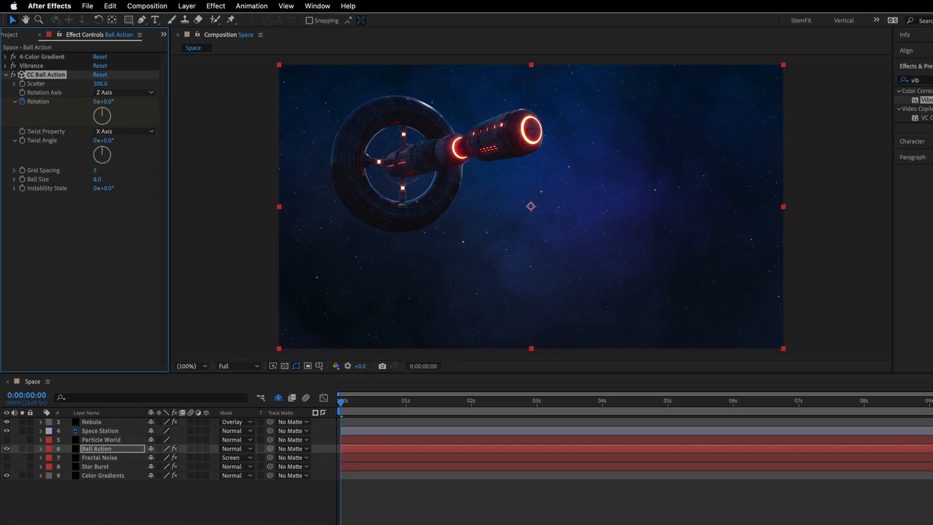
click(919, 373)
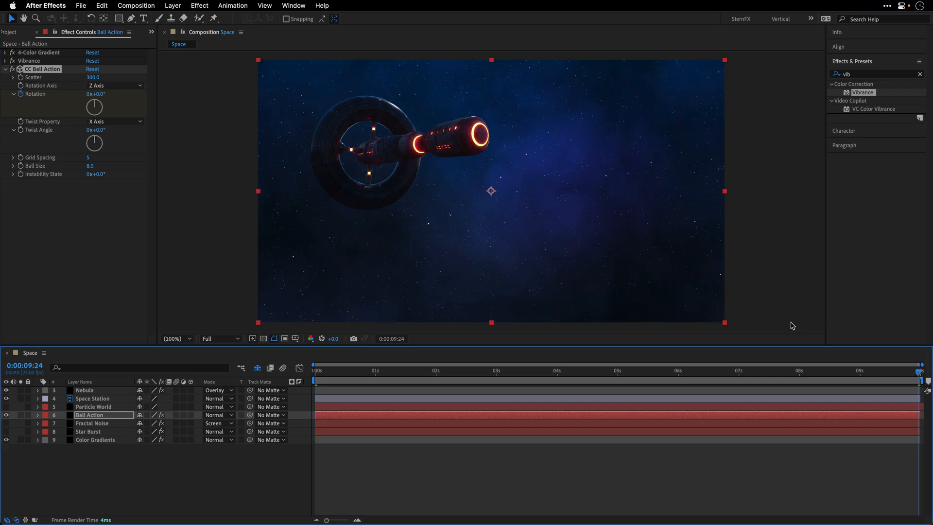
click(100, 94)
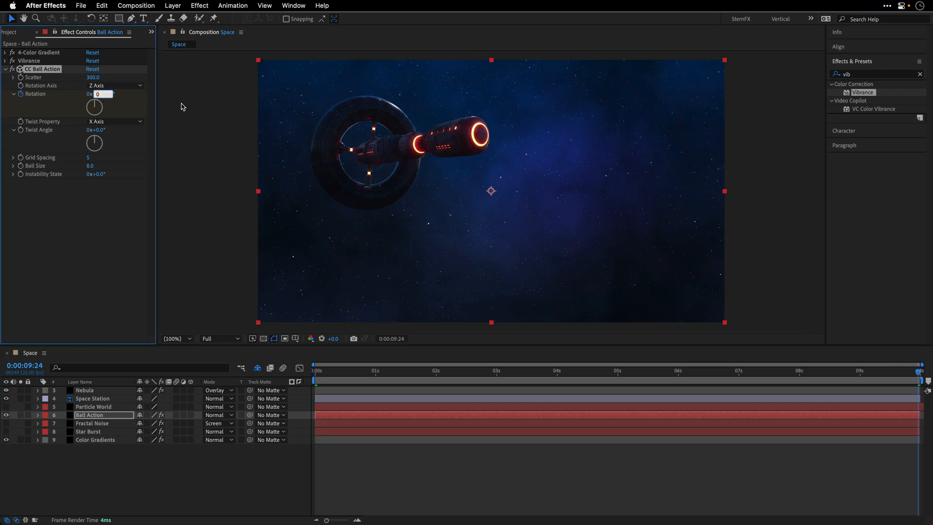
text(3)
key(Return)
Step: Preview the rotating Ball Action star field from the first frame
drag(324, 372, 304, 378)
key(space)
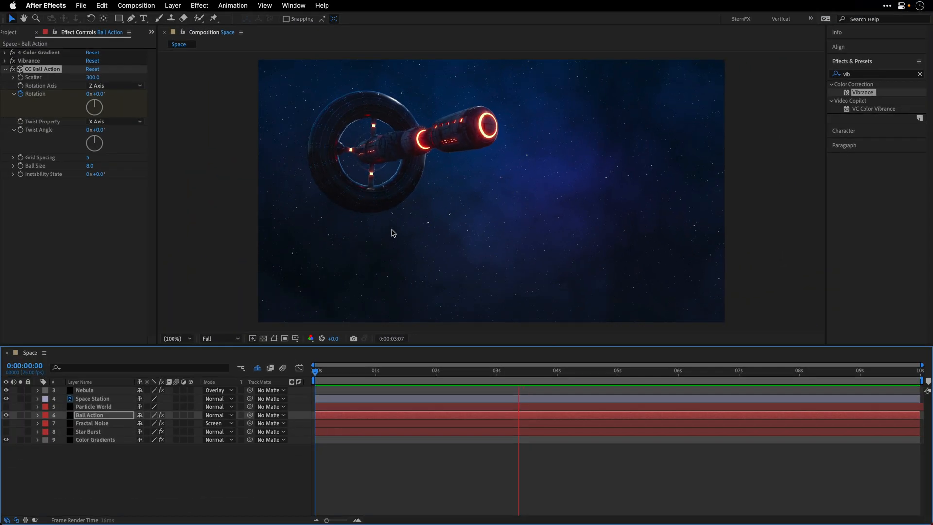
key(space)
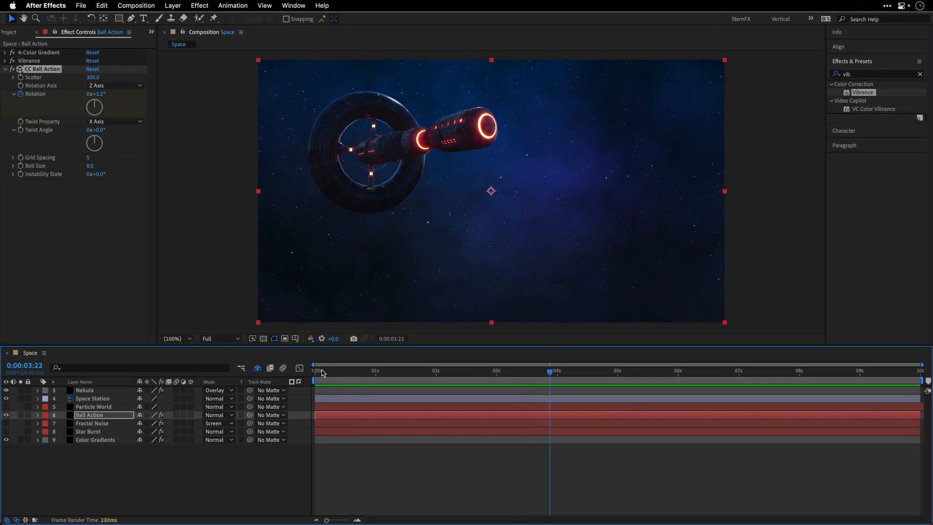
Step: Hide the Ball Action layer and make the Particle World layer visible and selected
click(6, 415)
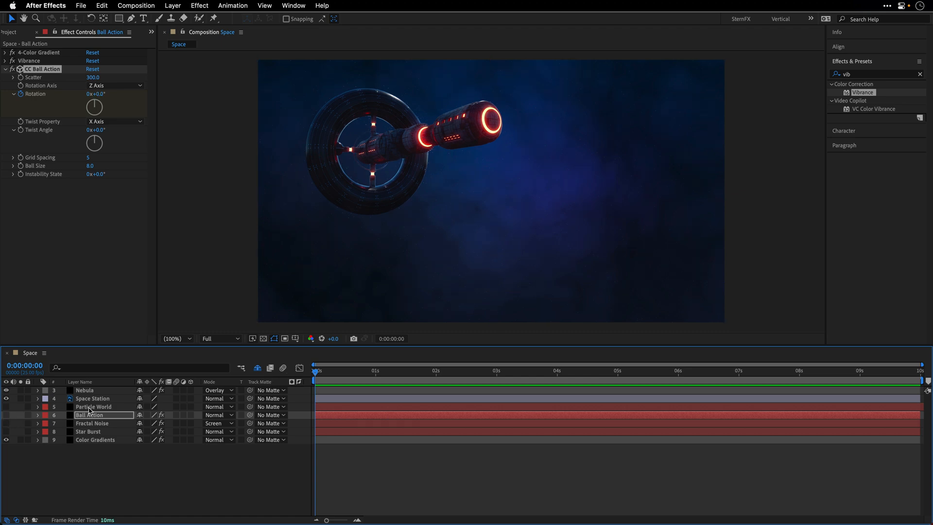
click(103, 409)
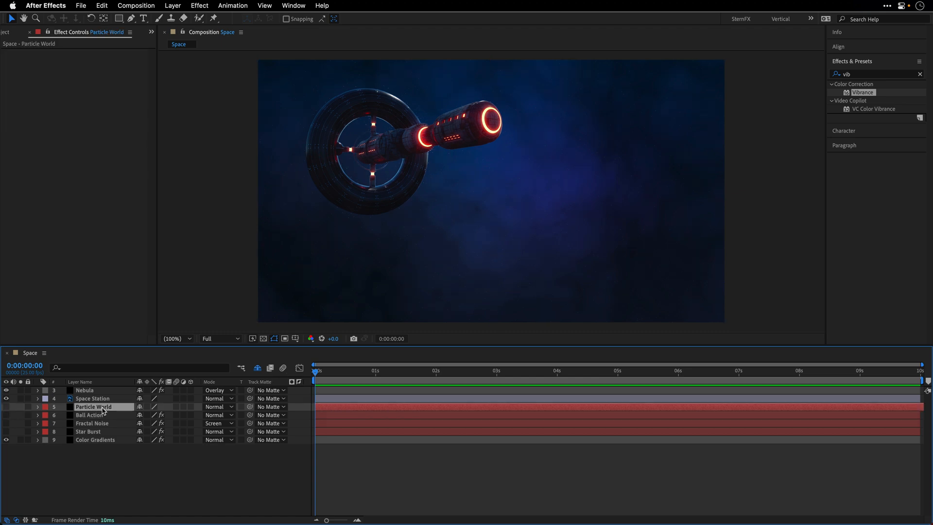
click(6, 408)
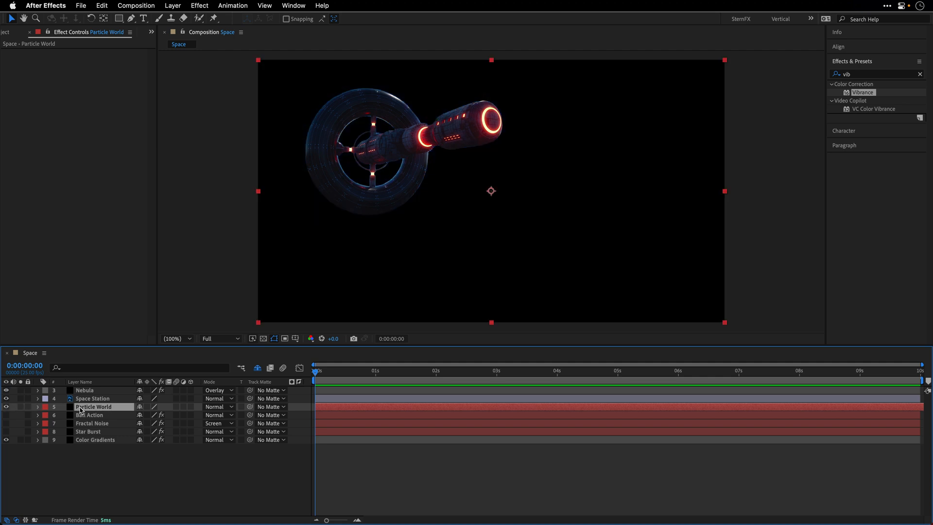
Step: Find the CC Particle World effect and apply it to the Particle World layer
click(862, 77)
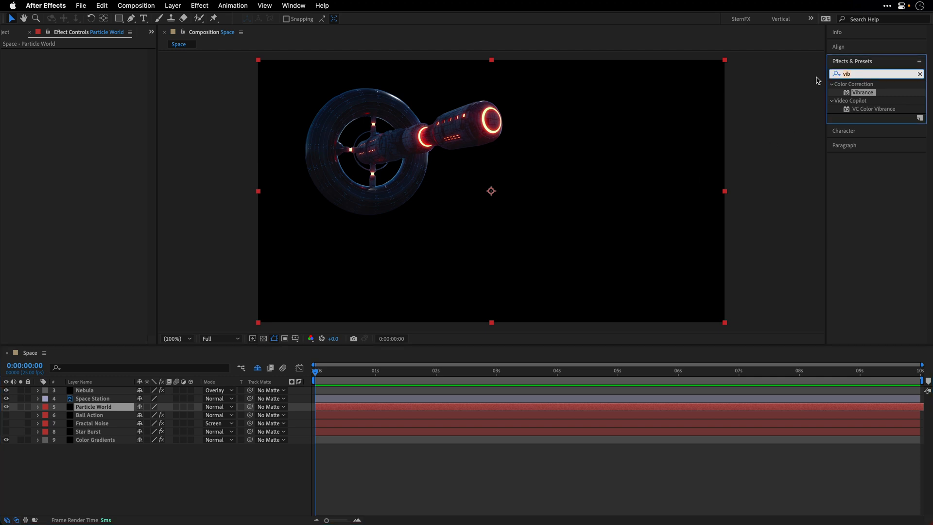
text(world)
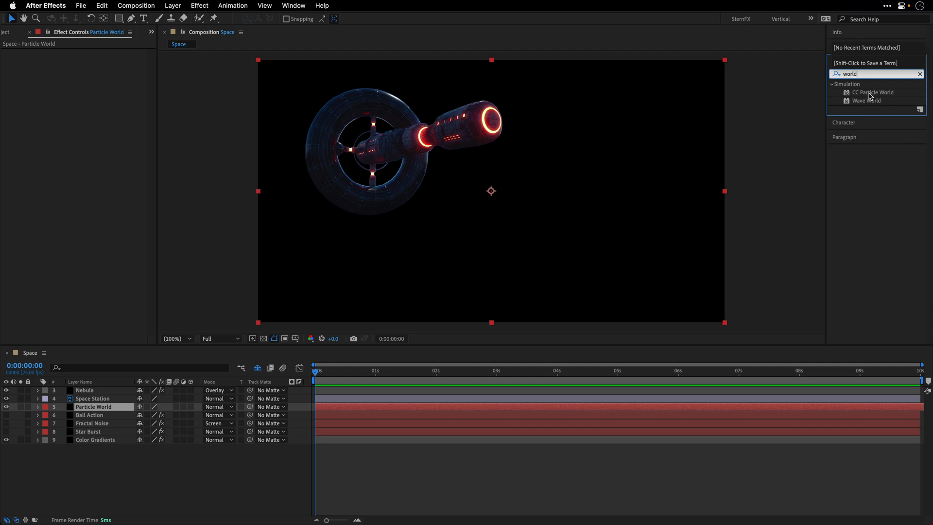
double_click(868, 93)
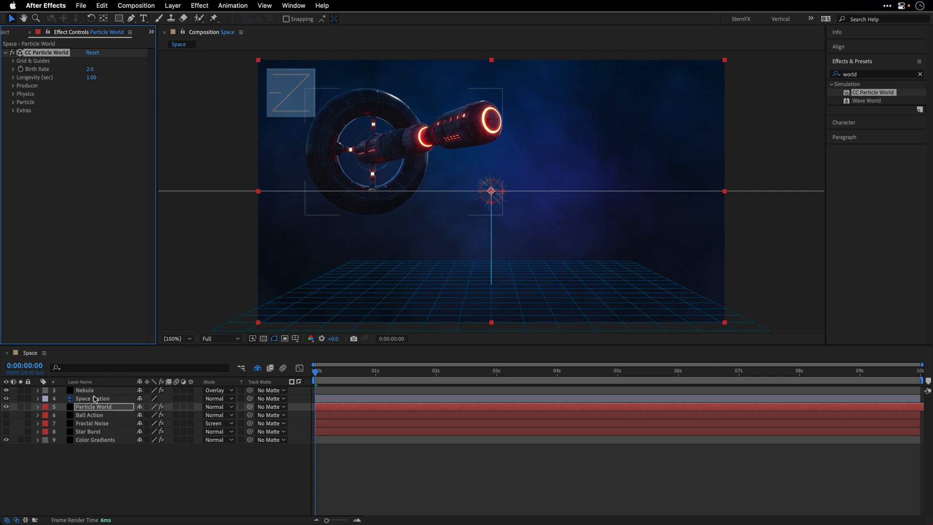
Step: Copy the 4-Color Gradient and Vibrance effects from the Ball Action layer to the Particle World layer
click(90, 416)
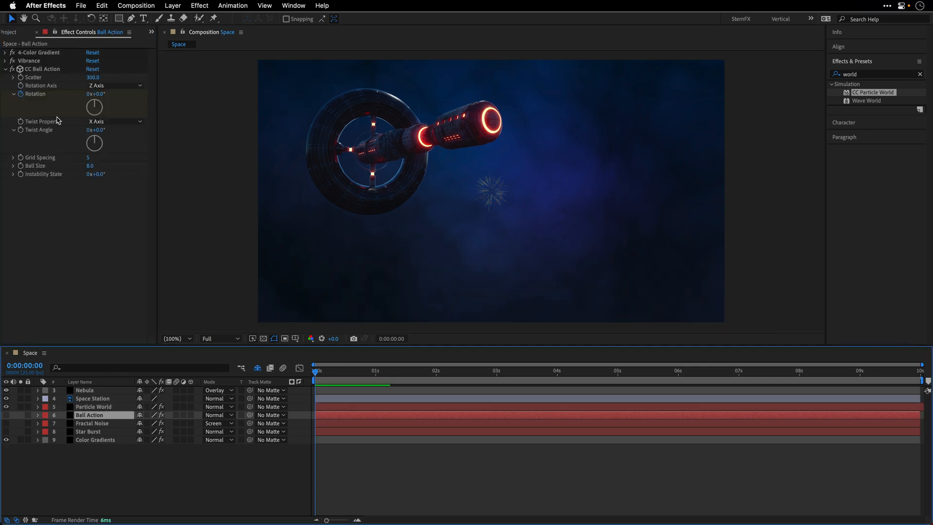
click(39, 53)
shift+click(39, 60)
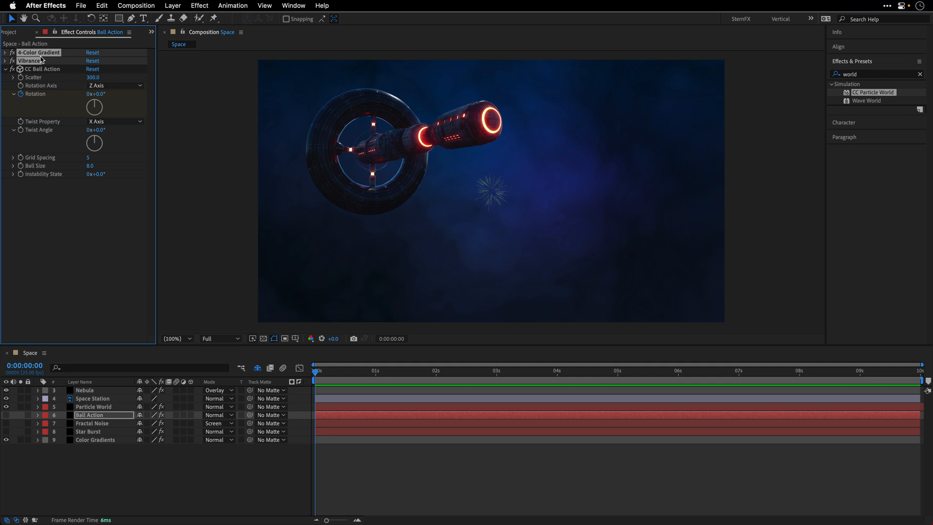
click(93, 409)
key(super+v)
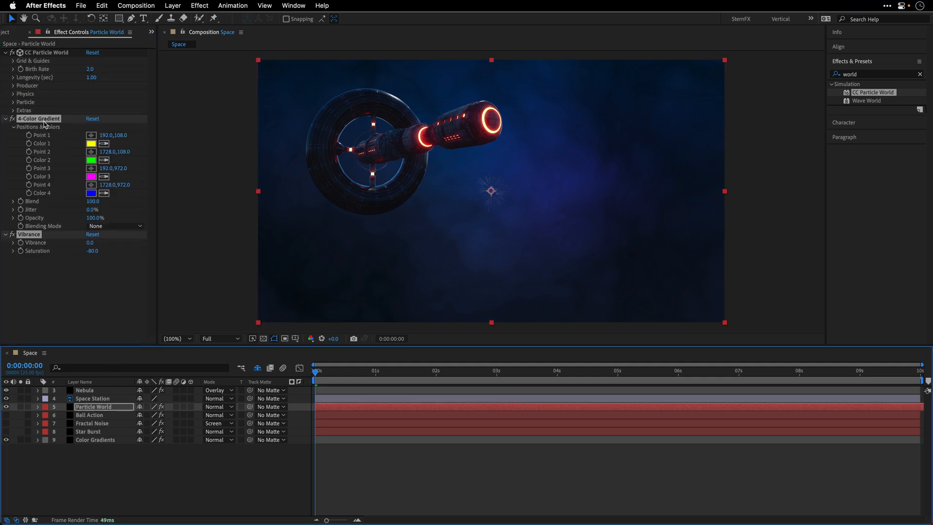
Step: Move the 4-Color Gradient and Vibrance effects above CC Particle World, and switch CC Particle World off
drag(43, 123, 51, 53)
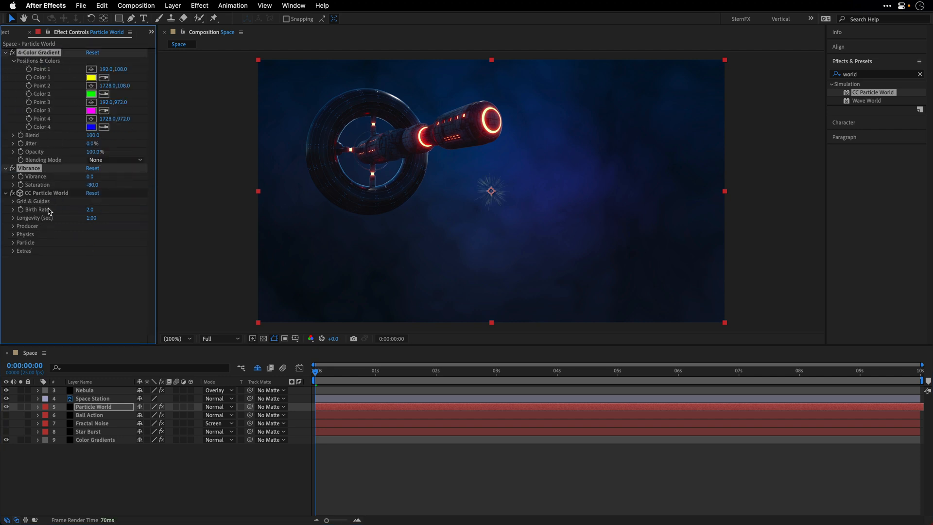
click(12, 194)
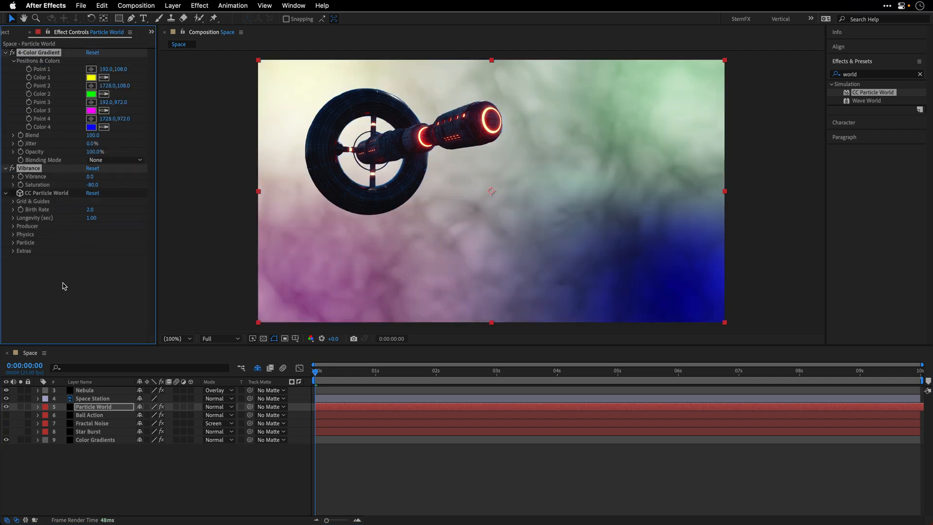
click(65, 286)
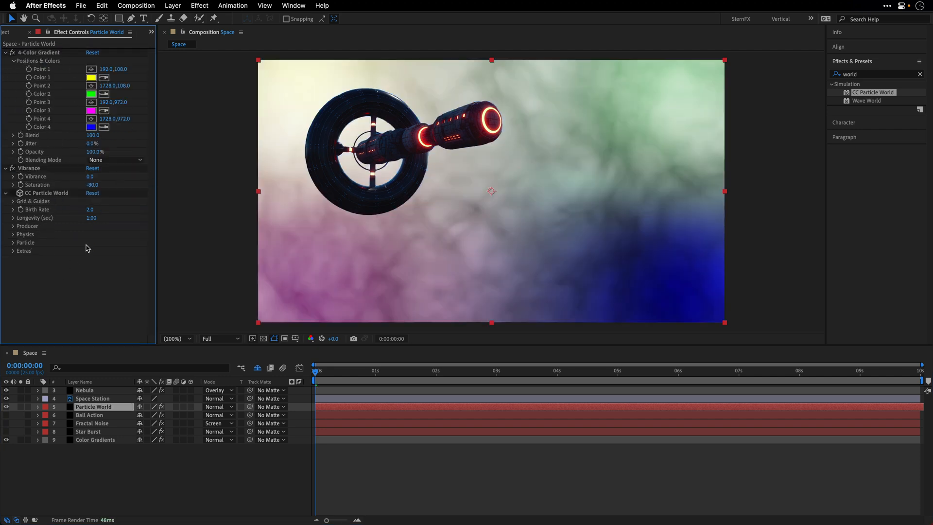
Step: Change Color 4 of the 4-Color Gradient on the Particle World layer to white (FFFFFF)
click(91, 128)
drag(587, 172, 548, 155)
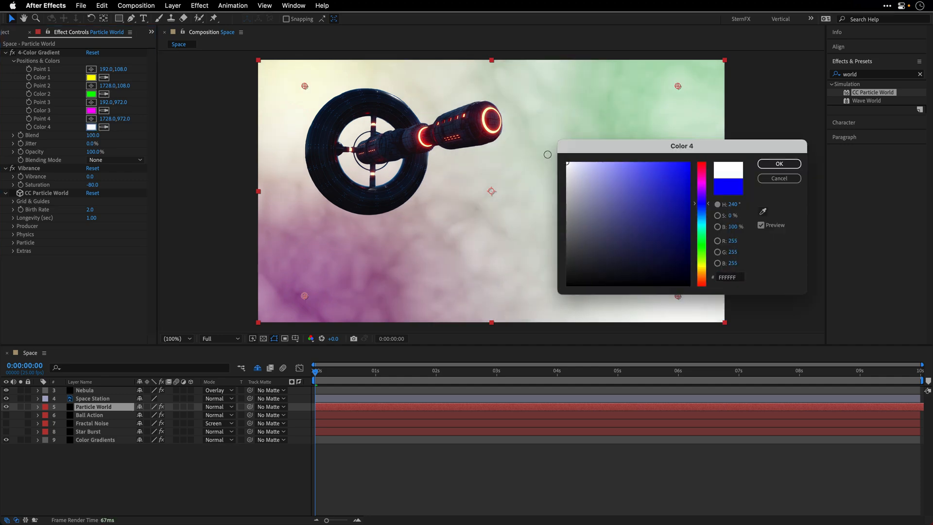
click(772, 163)
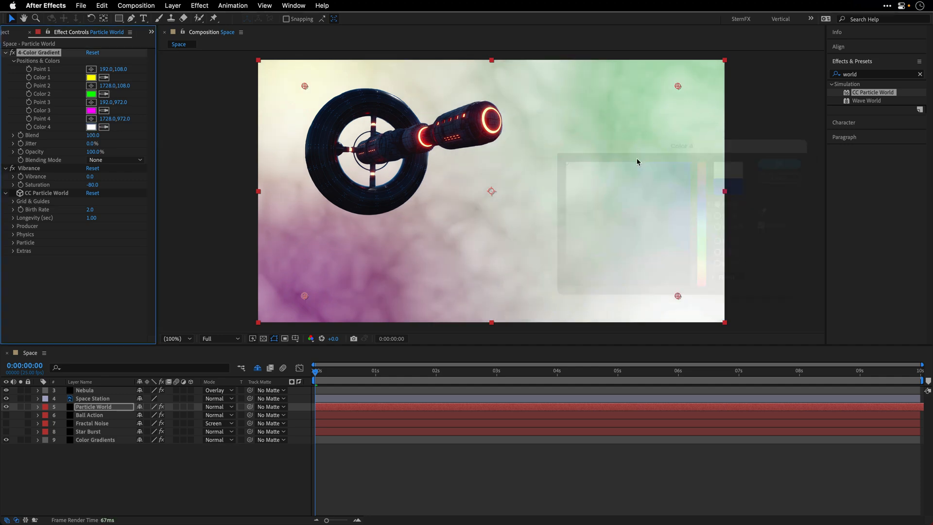
Step: Collapse the 4-Color Gradient and Vibrance settings and switch CC Particle World on
click(5, 52)
click(6, 61)
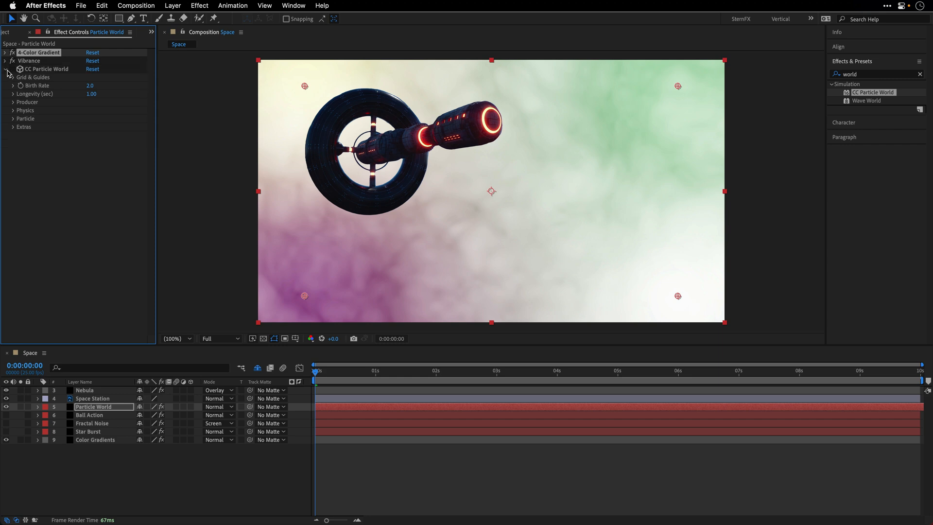
click(11, 71)
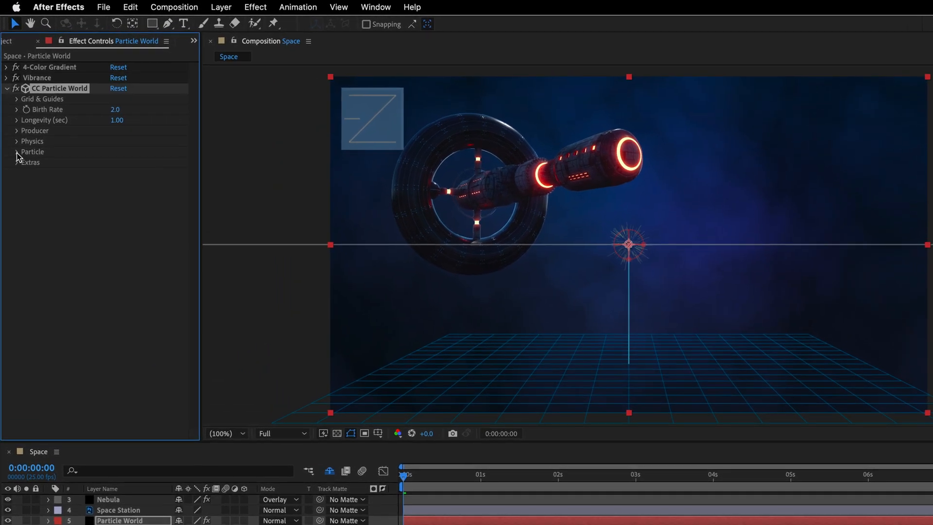
Step: At 0:00:02:12, set the CC Particle World Color Map to Origin Constant and the Particle Type to Shaded Sphere
click(14, 119)
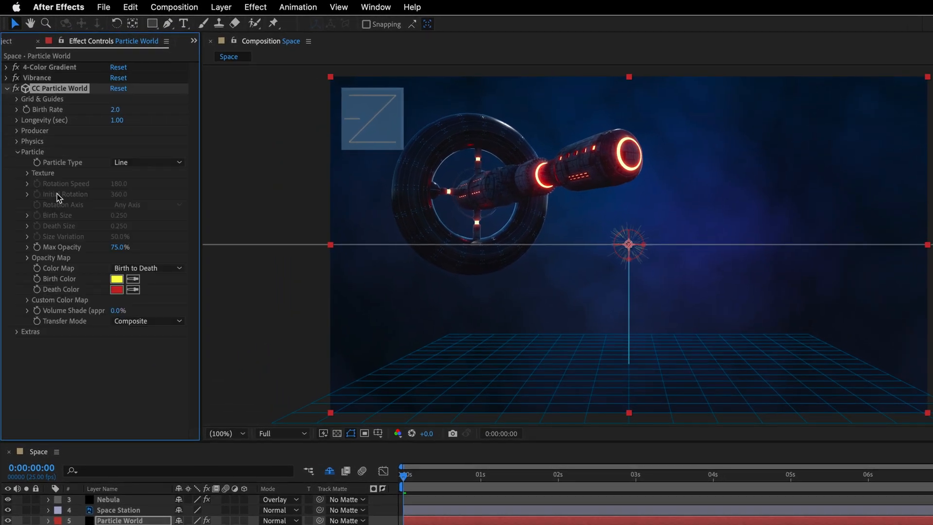
drag(407, 479, 598, 493)
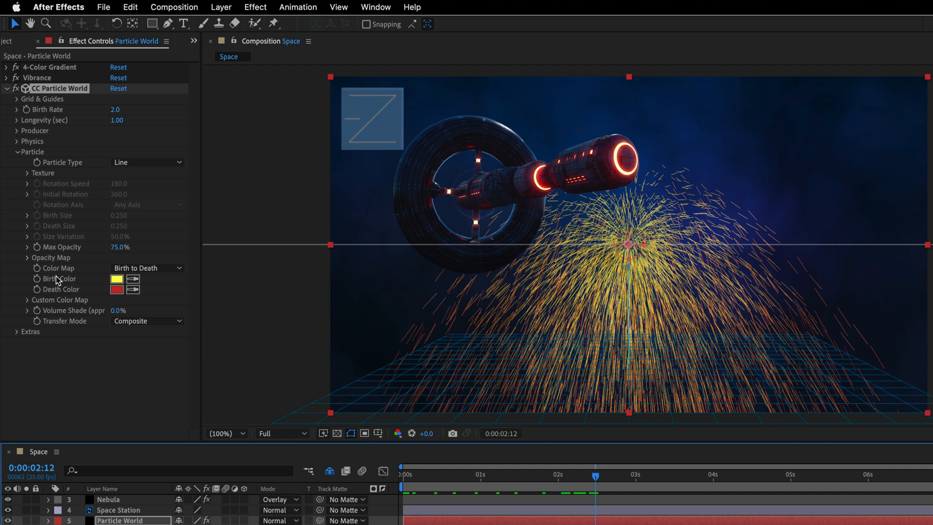
click(147, 268)
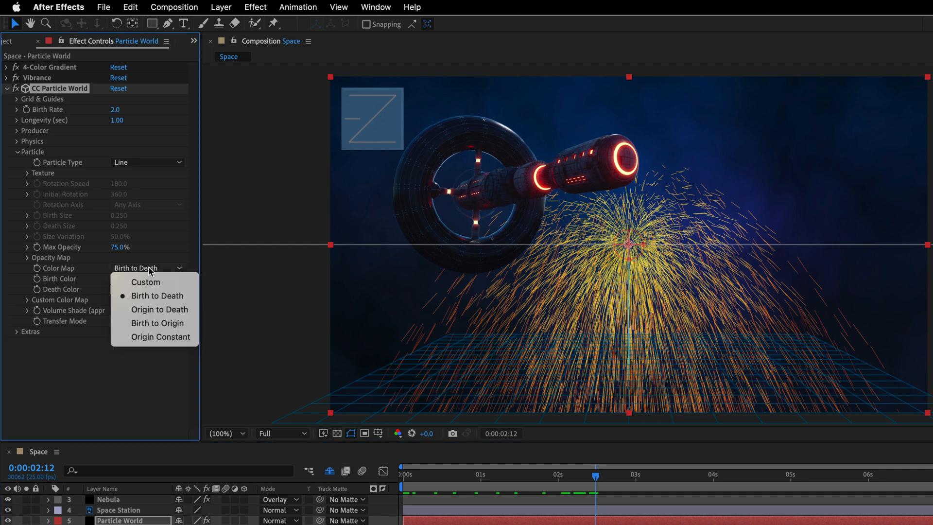
click(155, 337)
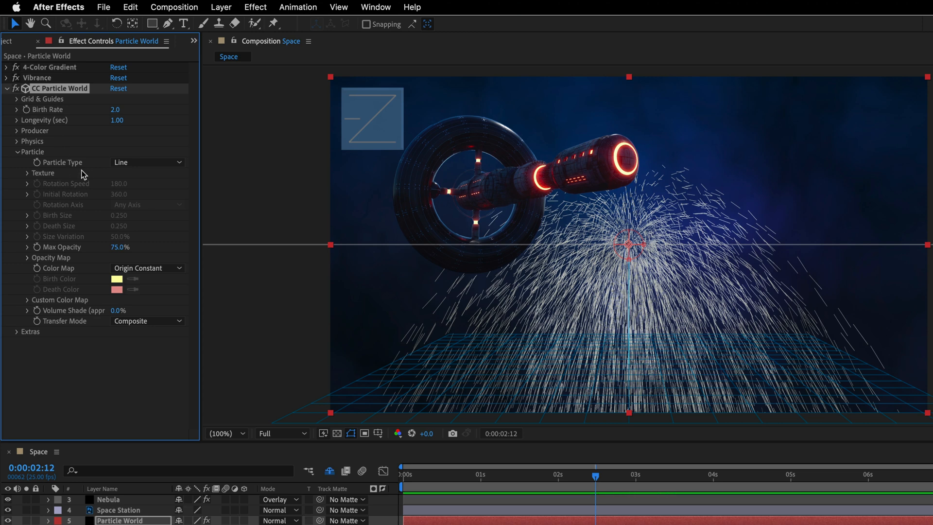
click(150, 163)
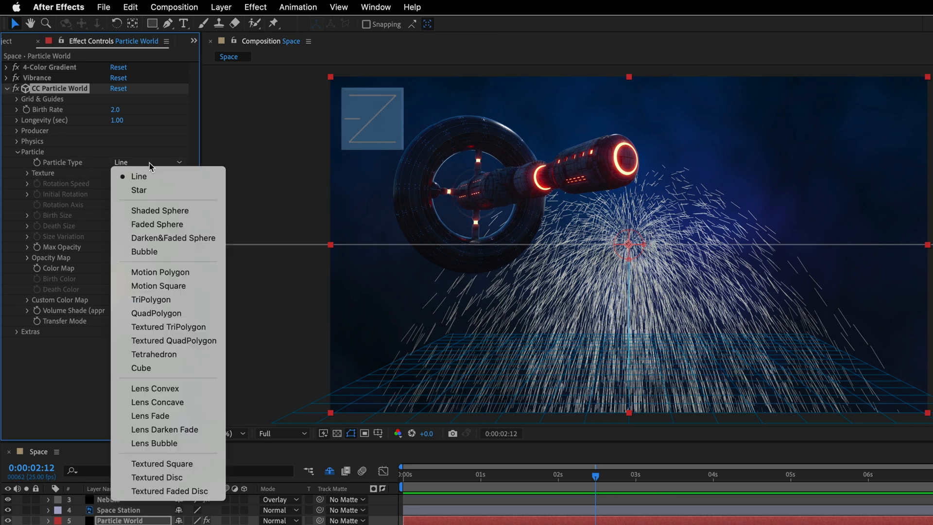
click(147, 205)
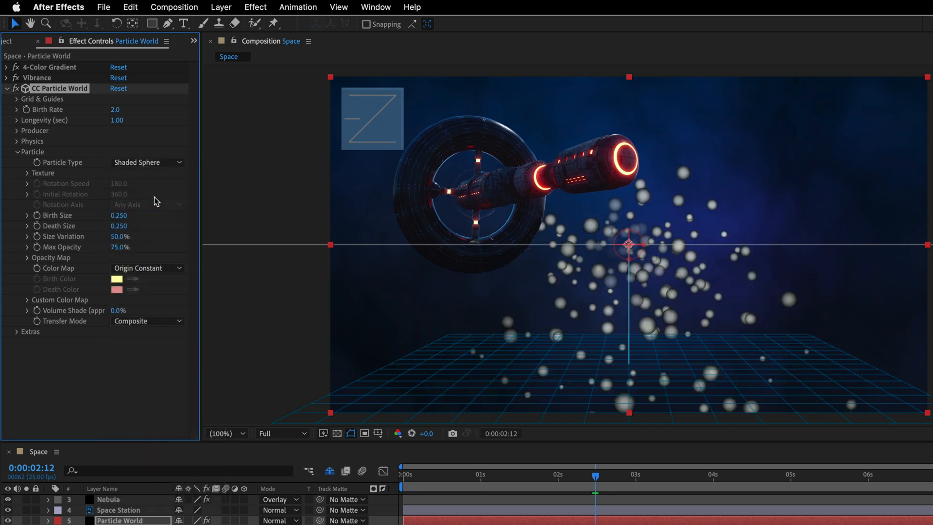
Step: Set the particles' Birth Size and Death Size to 0.02 and Max Opacity to 100%, and go to 0:00:02:24
click(119, 215)
text(0.15)
key(BackSpace)
key(BackSpace)
key(Tab)
key(Return)
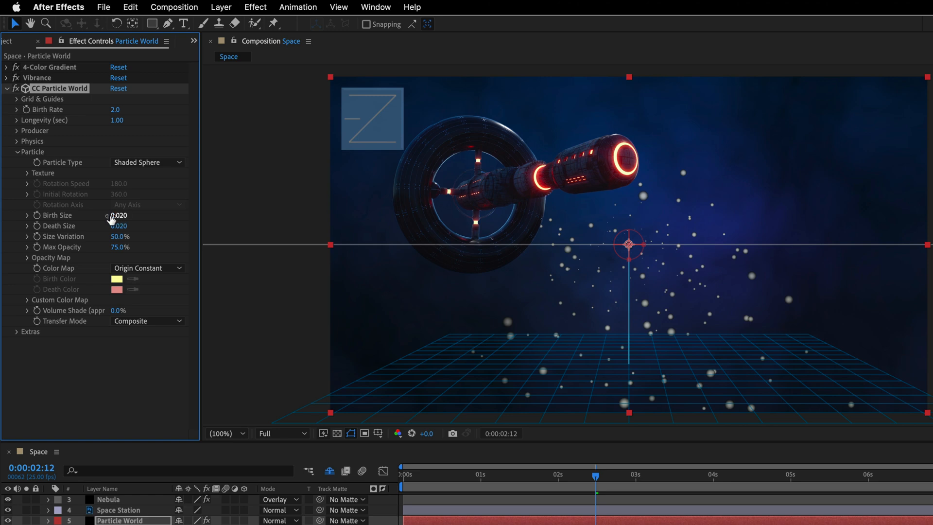
drag(115, 249, 262, 252)
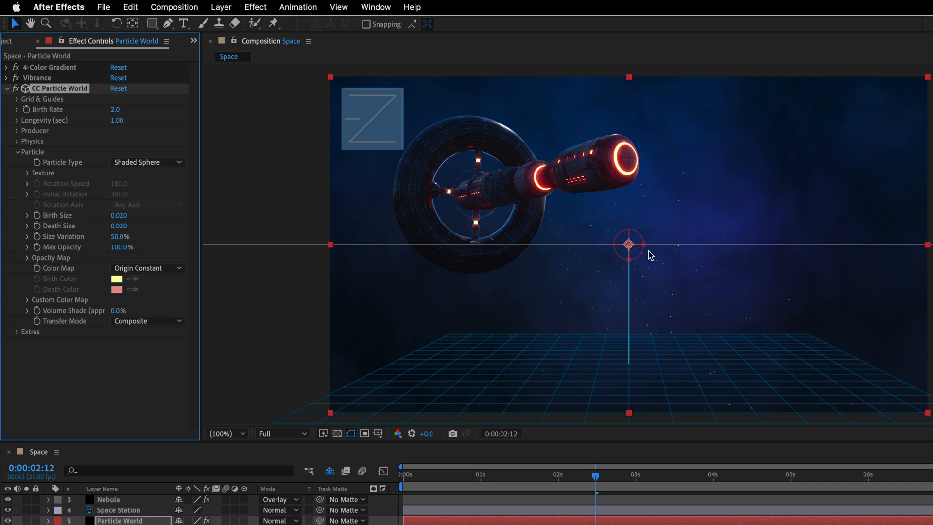
drag(596, 476, 633, 481)
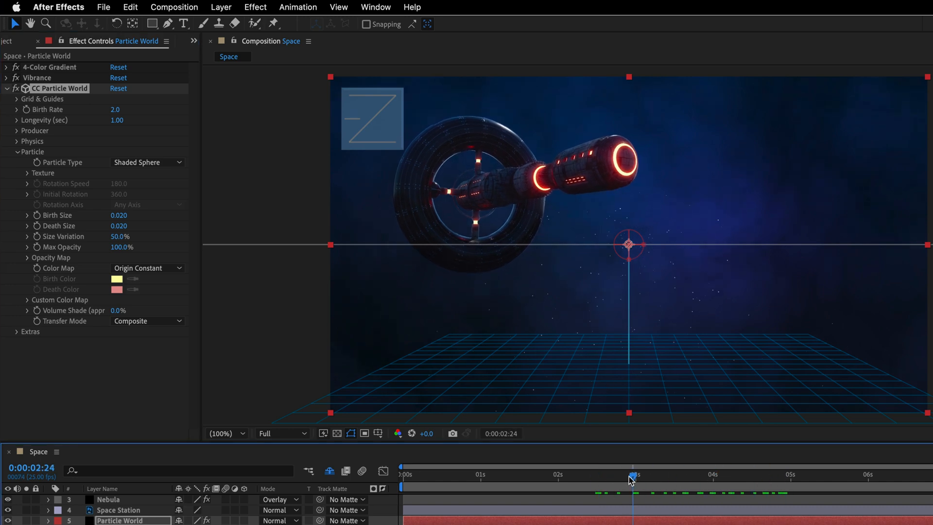
Step: Set both Velocity and Gravity to 0 in the Physics settings of CC Particle World
click(17, 153)
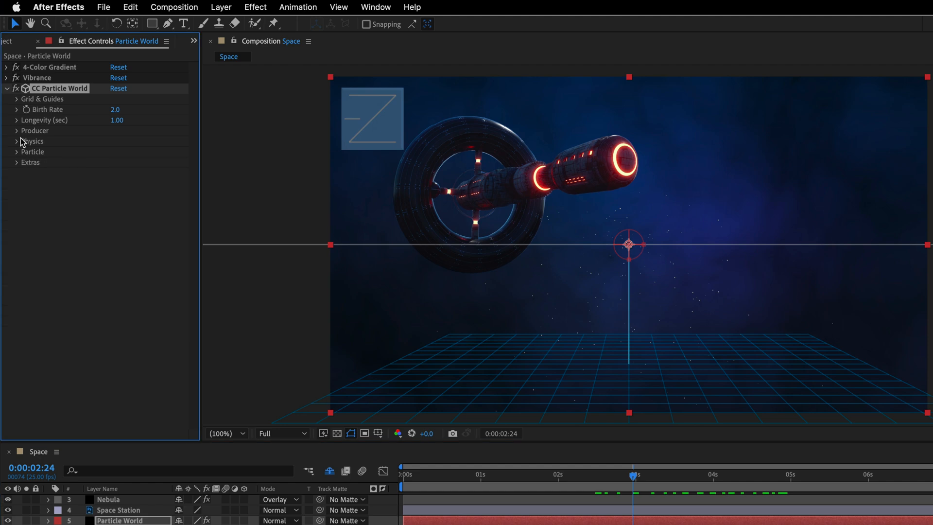
click(17, 141)
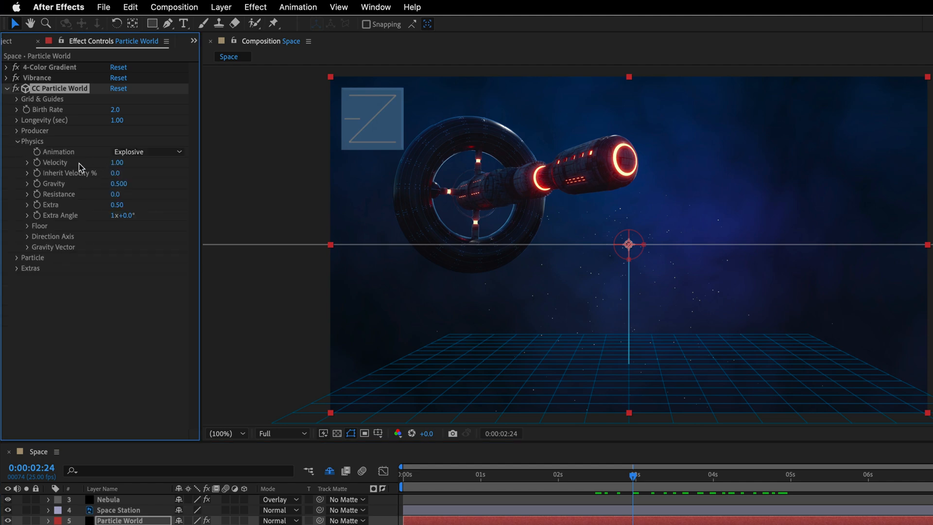
click(116, 165)
text(0)
click(116, 183)
text(0)
key(Return)
click(17, 141)
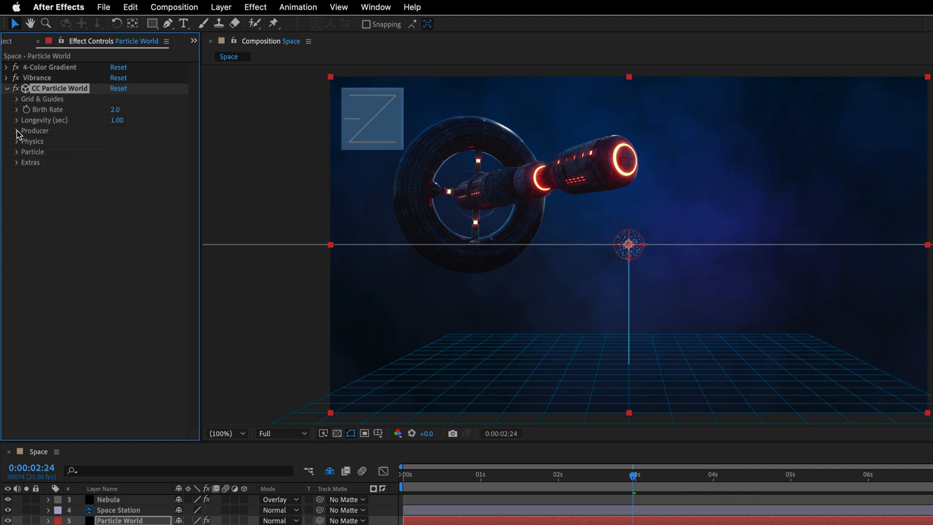
Step: Set the Producer's Radius X to 0.645, Radius Y to 0.475 and Radius Z to 1.435, and the Birth Rate to 10
click(17, 131)
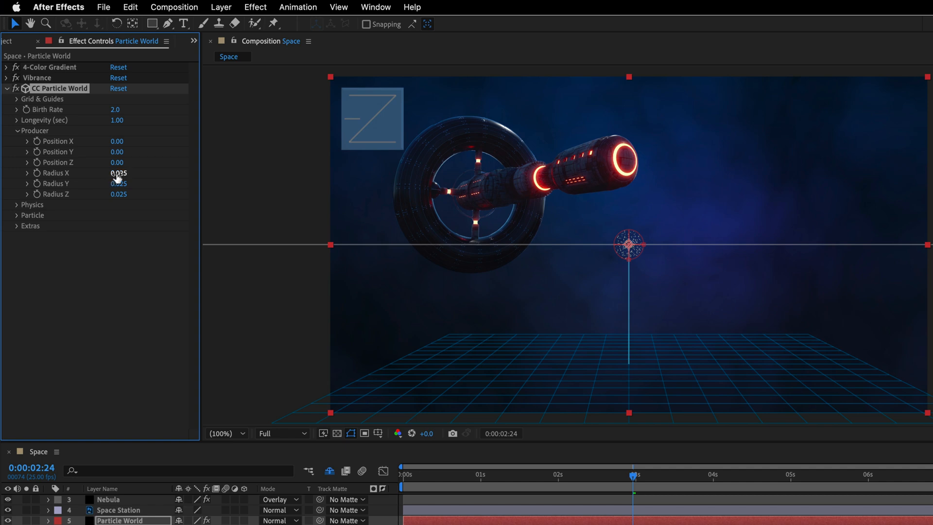
drag(118, 176, 202, 193)
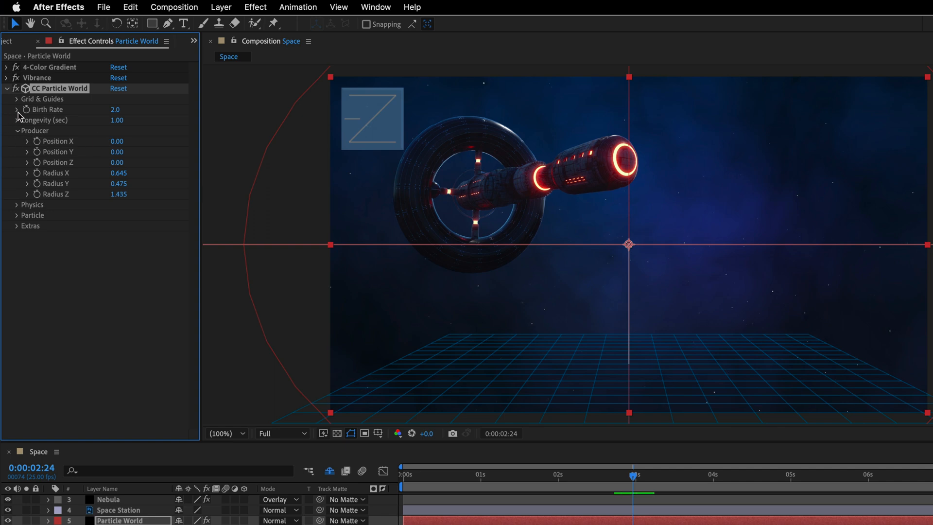
click(116, 110)
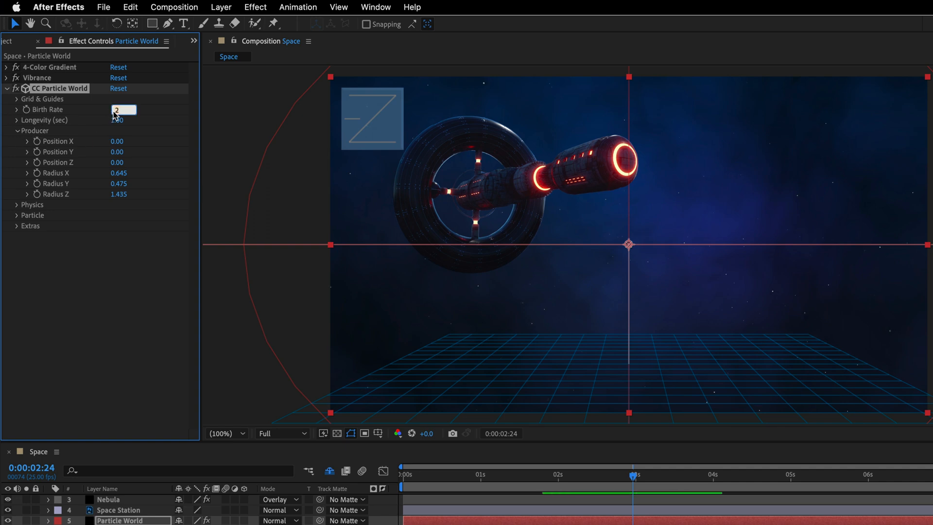
text(10)
key(Return)
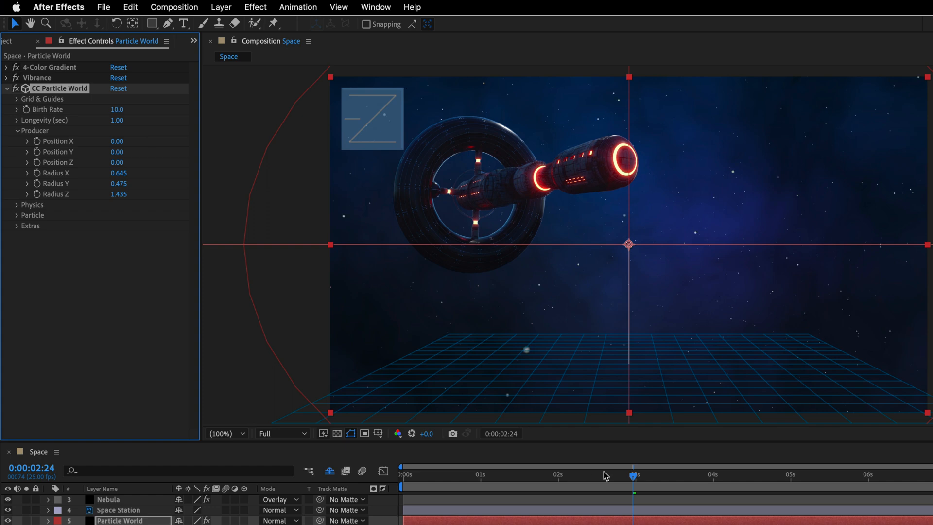
Step: Play the composition from 0:00:00:00 to preview how the particle stars appear over time
drag(603, 472, 356, 475)
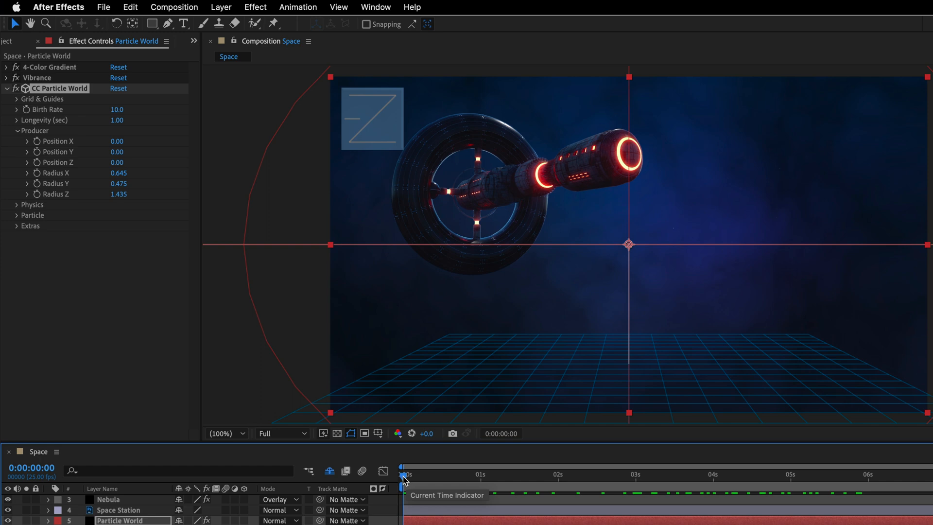
key(space)
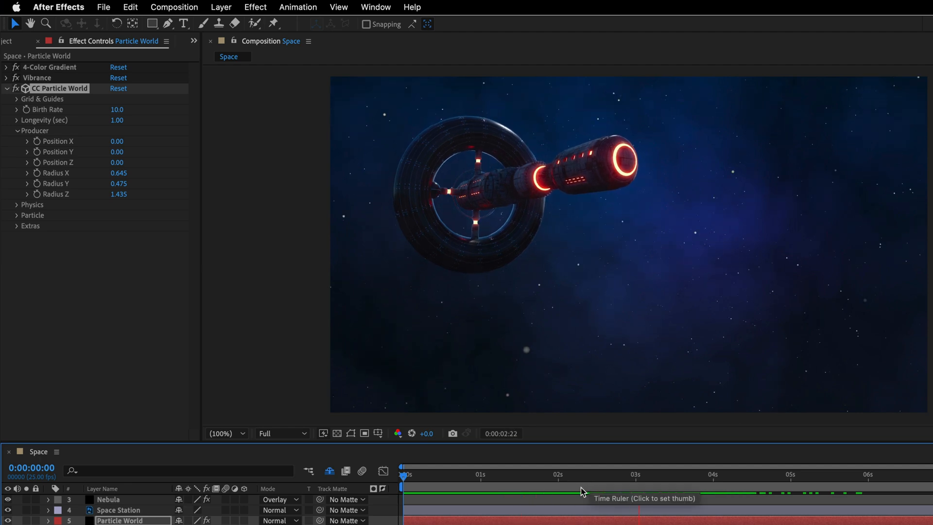
key(space)
Step: Keyframe the Birth Rate at 10 at 0:00:01:00 and at 0 one frame later
drag(553, 477, 481, 478)
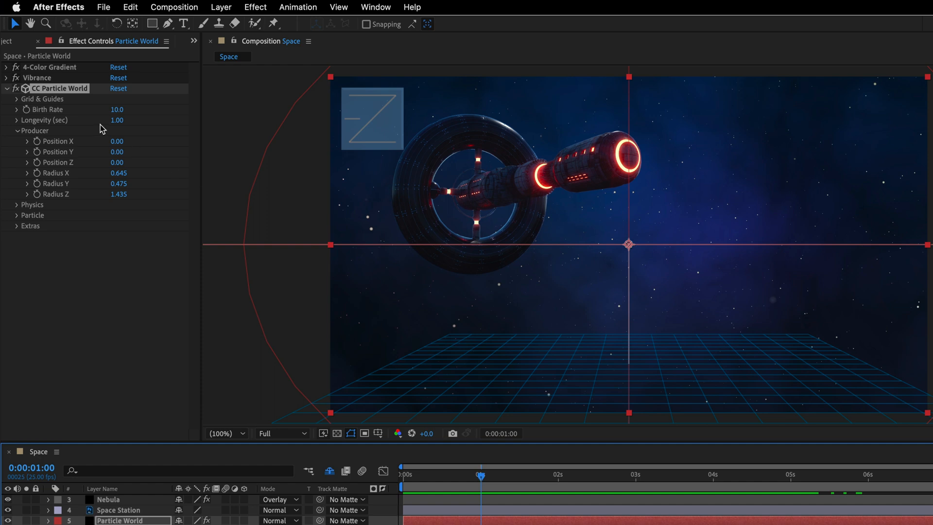
click(27, 110)
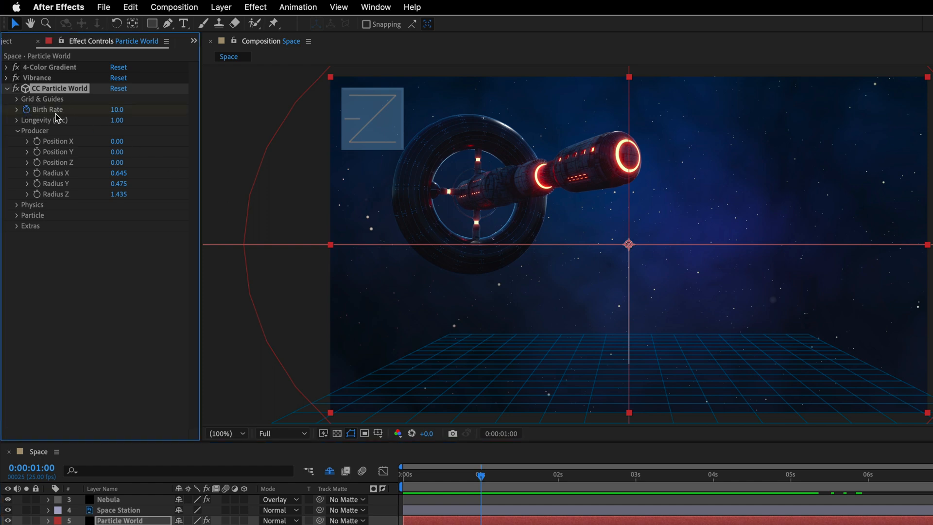
key(Page_Down)
click(117, 109)
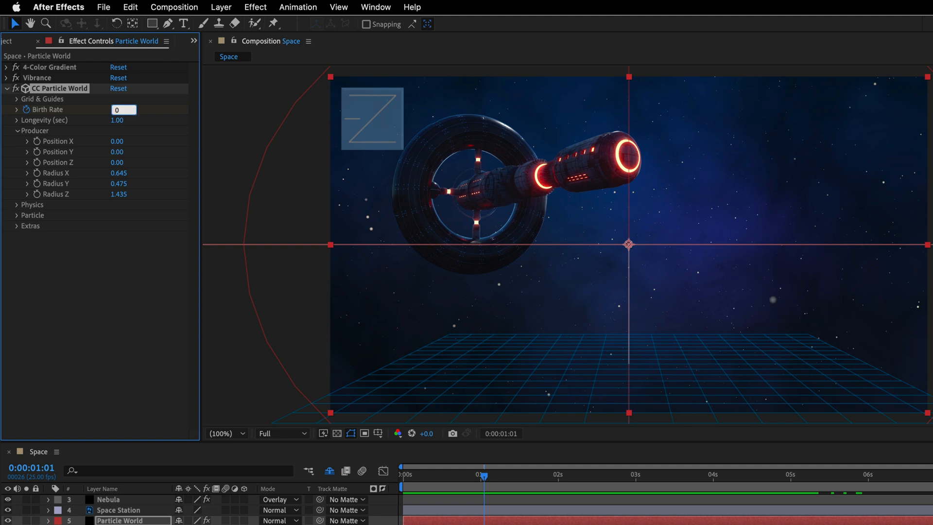
key(Return)
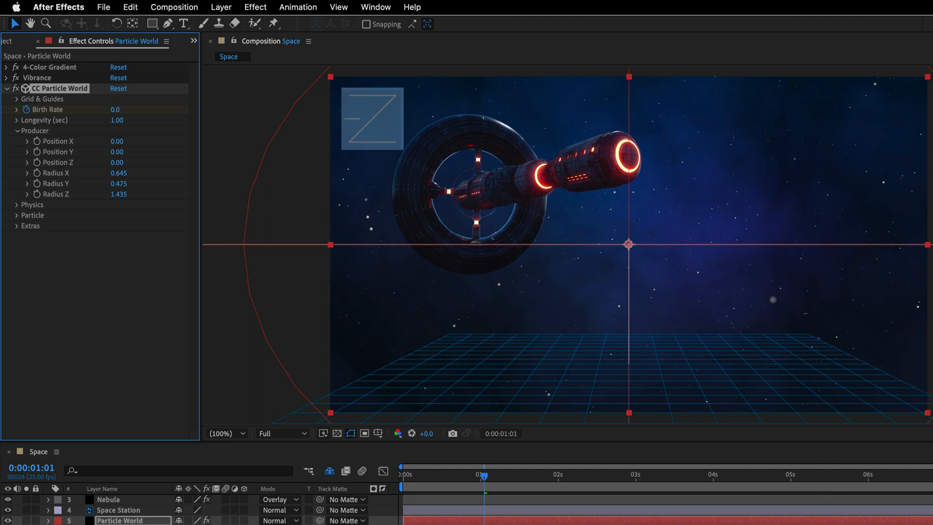
Step: Set the particle Longevity to 20 seconds and go to the last frame of the composition
click(116, 121)
key(Return)
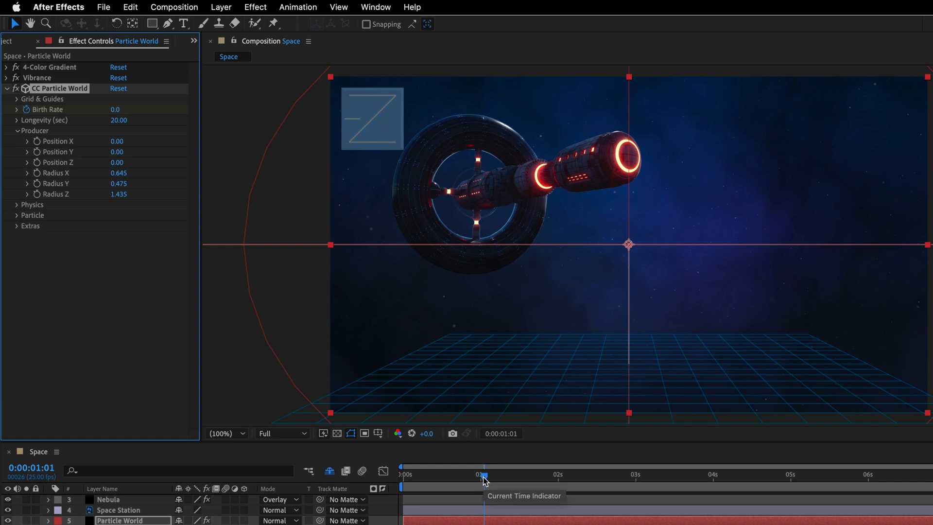
drag(484, 481, 932, 481)
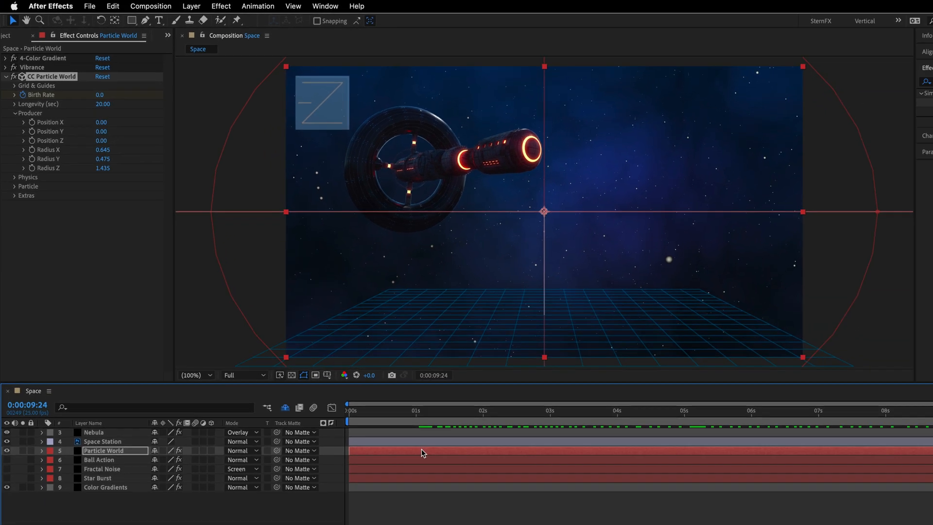
Step: Shift the Particle World layer earlier until its Birth Rate keyframes precede the composition start, and extend its end to the composition's end
key(u)
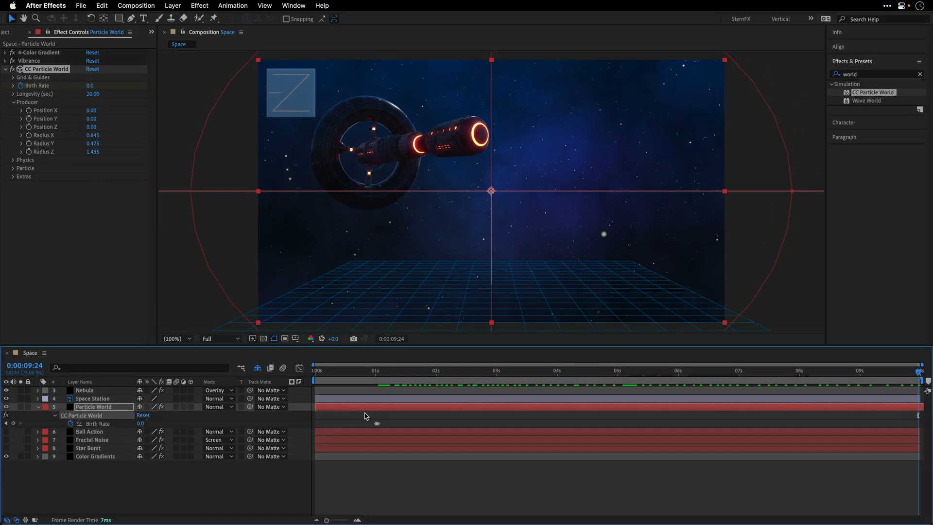
drag(509, 408, 343, 411)
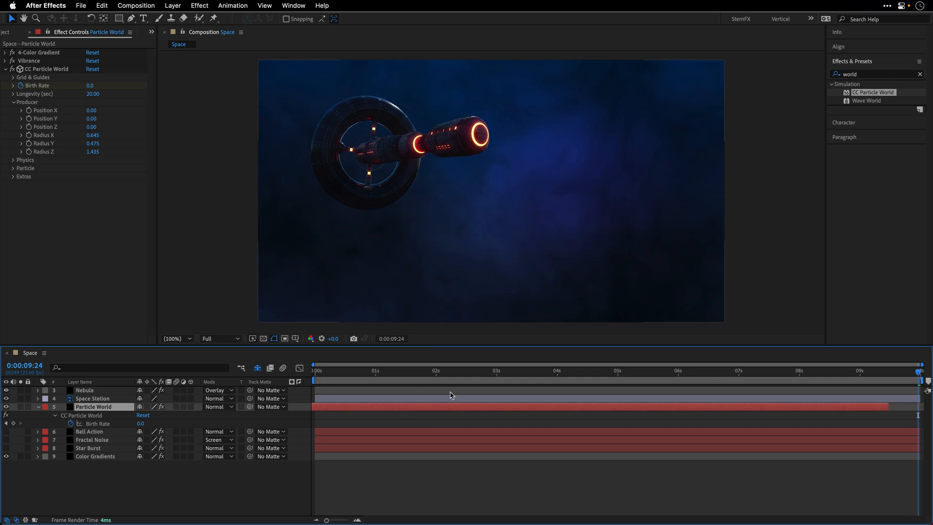
drag(462, 408, 496, 408)
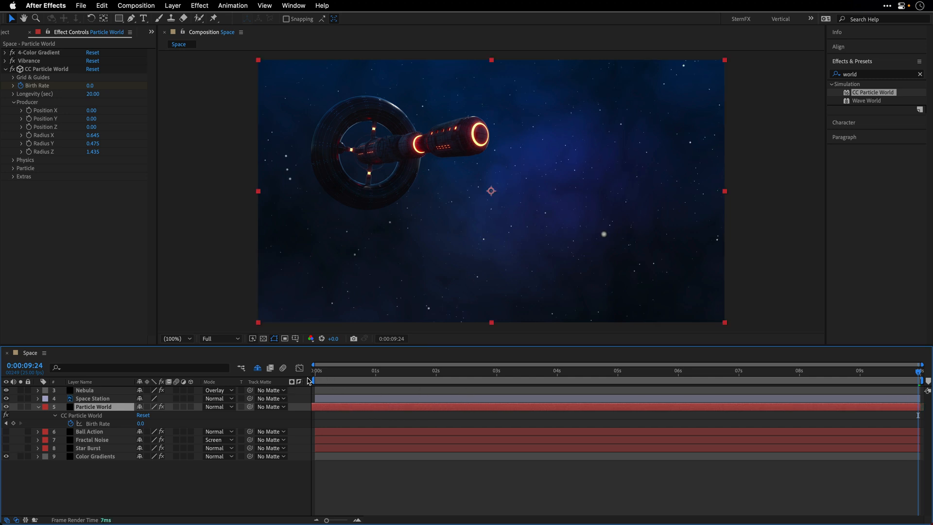
Step: Scrub back to 0:00:00:00 to check the particle stars throughout the composition
key(space)
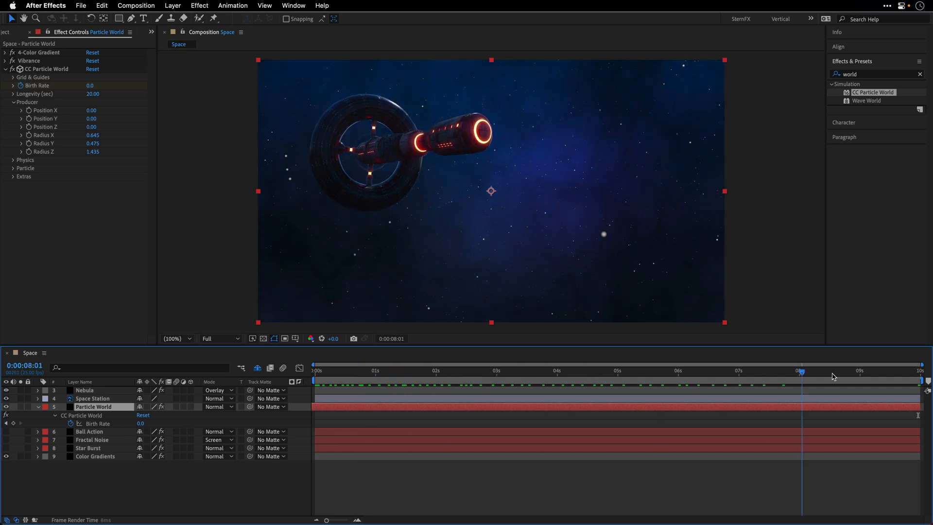
click(439, 368)
drag(353, 375, 268, 378)
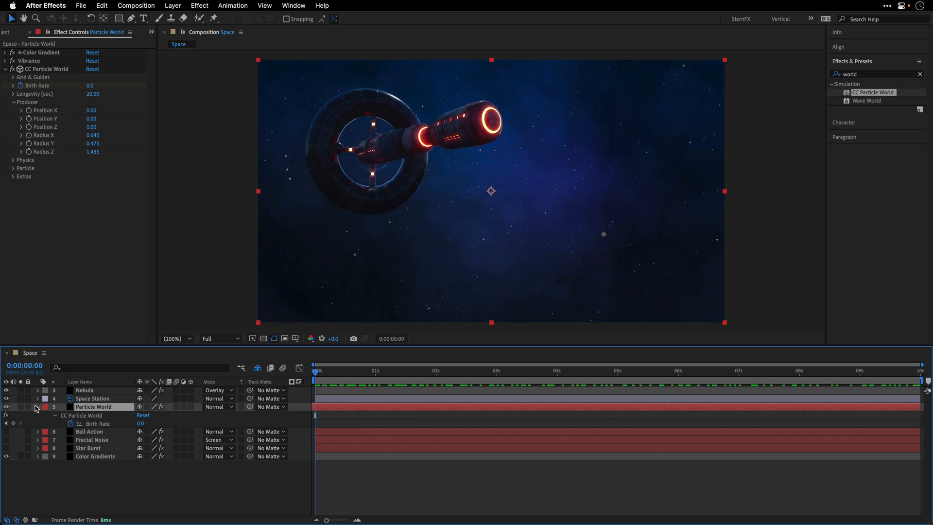
Step: Start keyframing the Effect Camera's Rotation Z of CC Particle World at 0° on the first frame
click(39, 407)
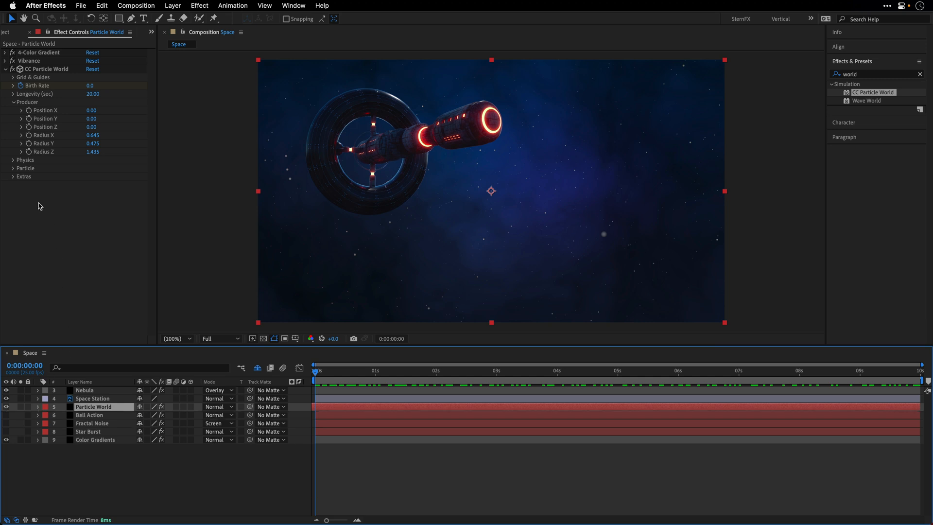
click(14, 177)
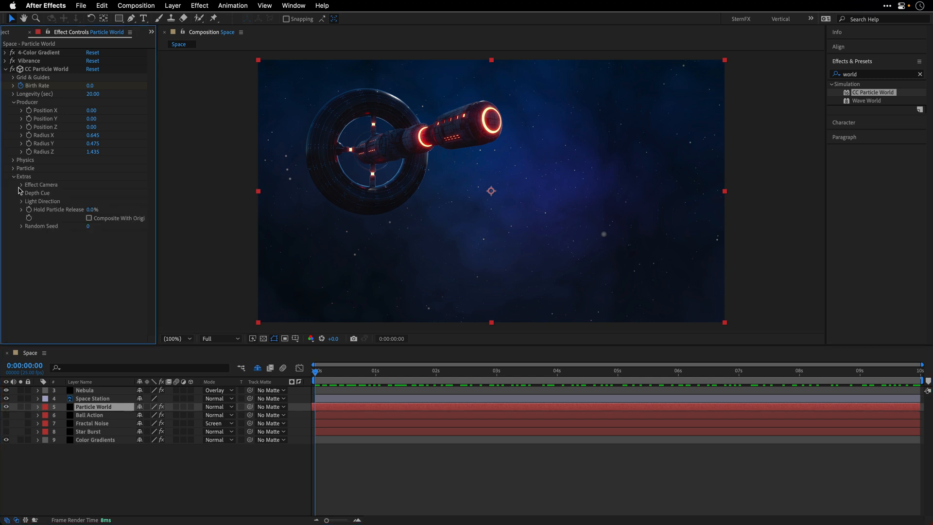
click(21, 186)
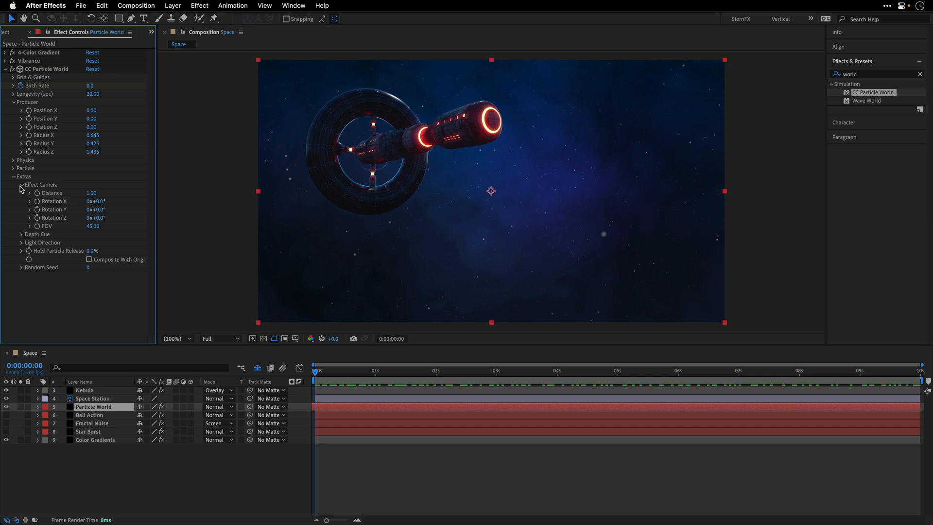
click(37, 218)
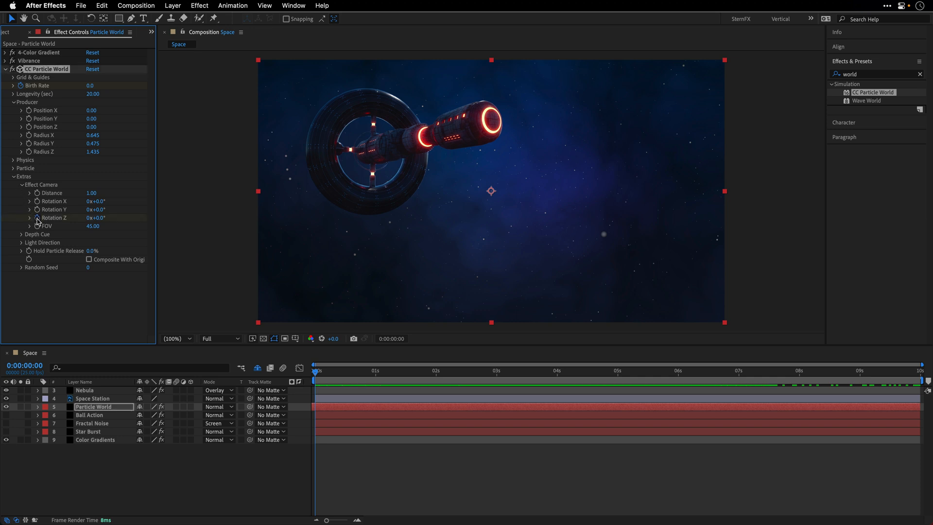
Step: Enter the ending Rotation Z angle for the Effect Camera at 0:00:09:24
click(918, 374)
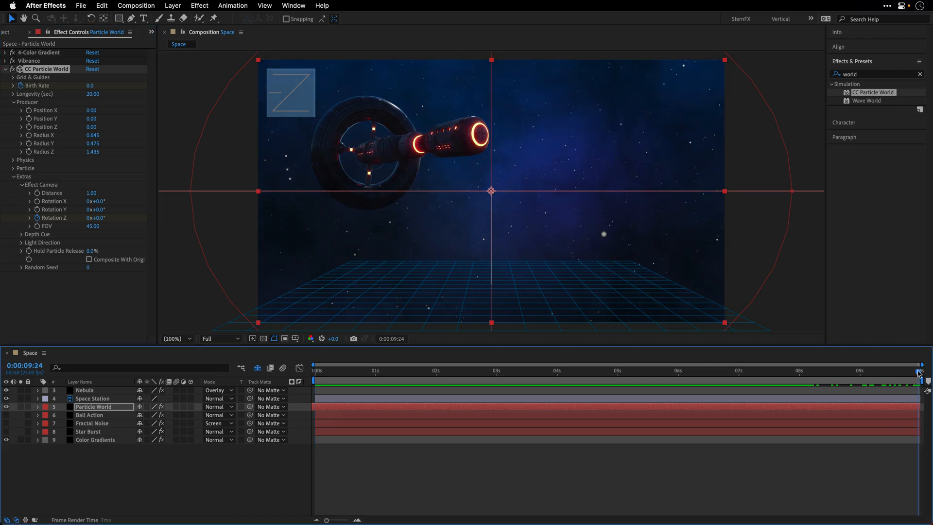
click(103, 220)
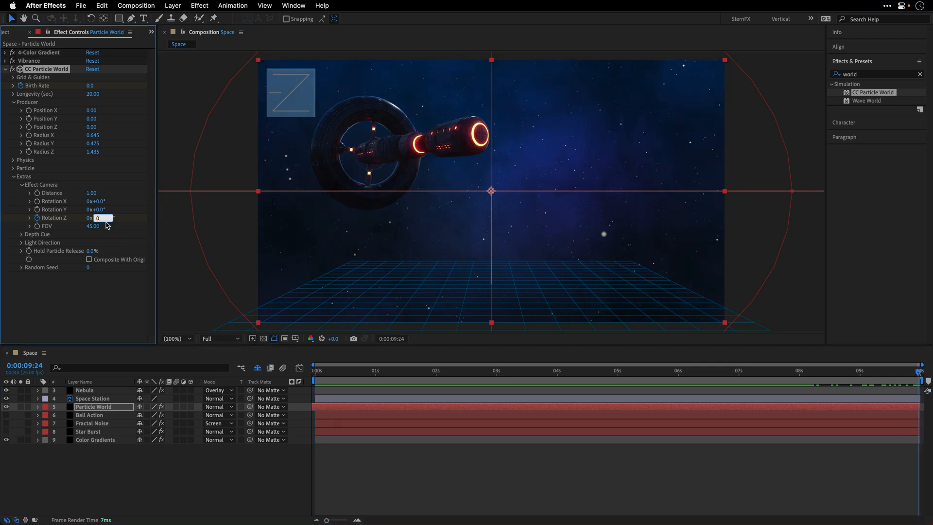
key(Return)
Step: Play the composition from 0:00:00:00 and make the Ball Action, Fractal Noise and Star Burst layers visible
click(315, 372)
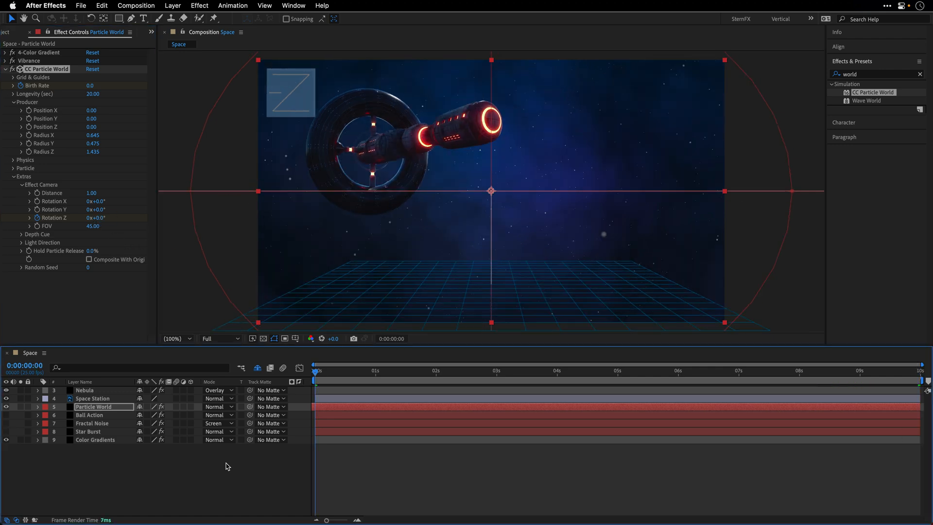
click(227, 466)
key(space)
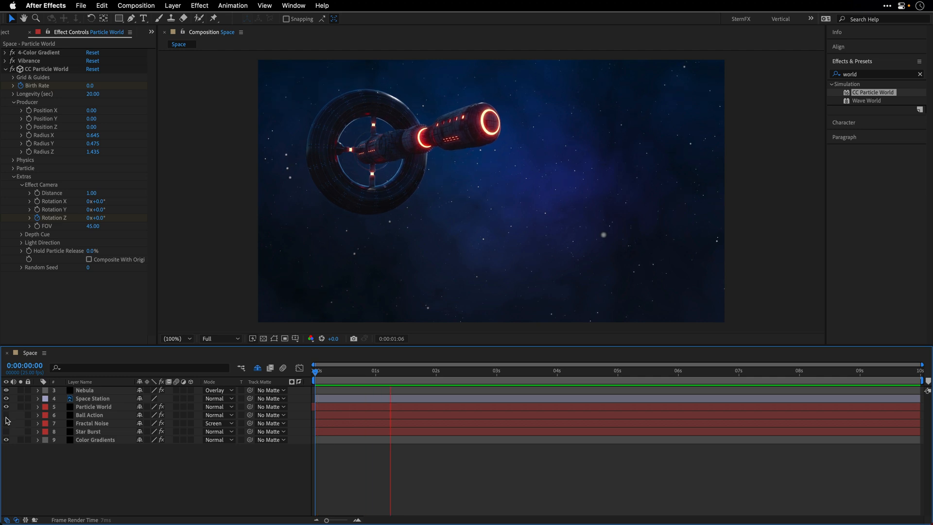
drag(6, 416, 6, 423)
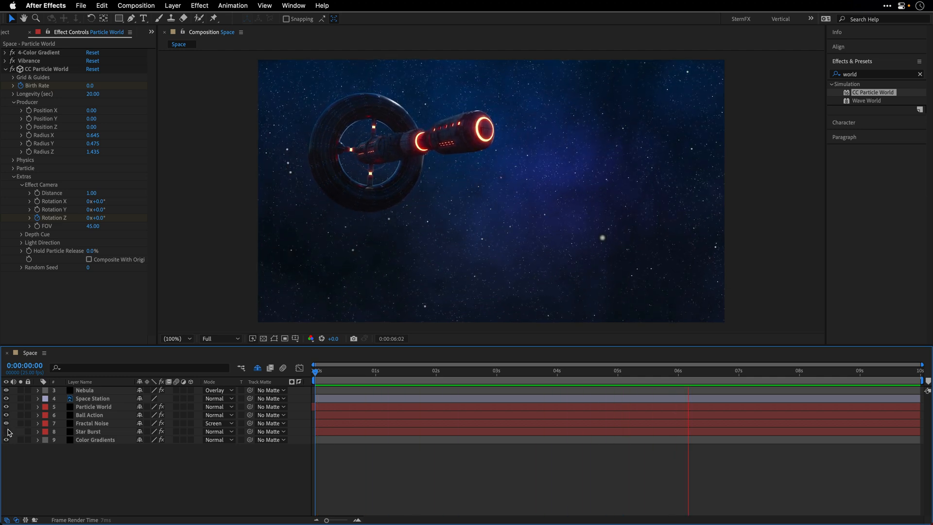
click(6, 432)
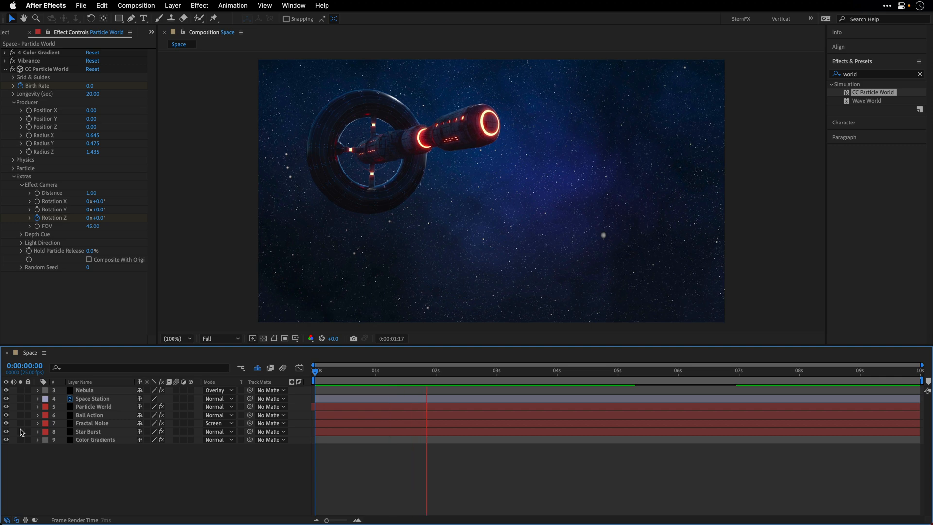
Step: Reveal the shy layers, make the Astronaut and Lens layers visible, and maximize the composition view during playback
click(257, 368)
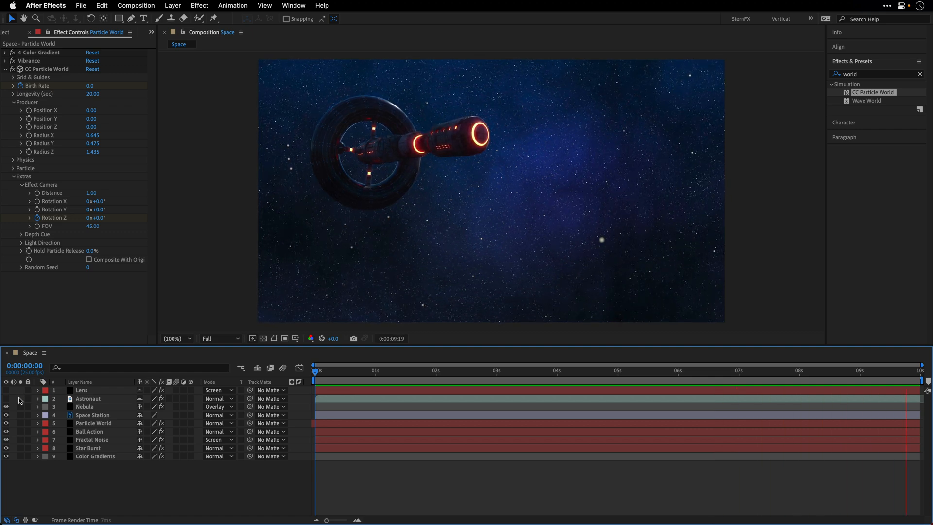
click(6, 398)
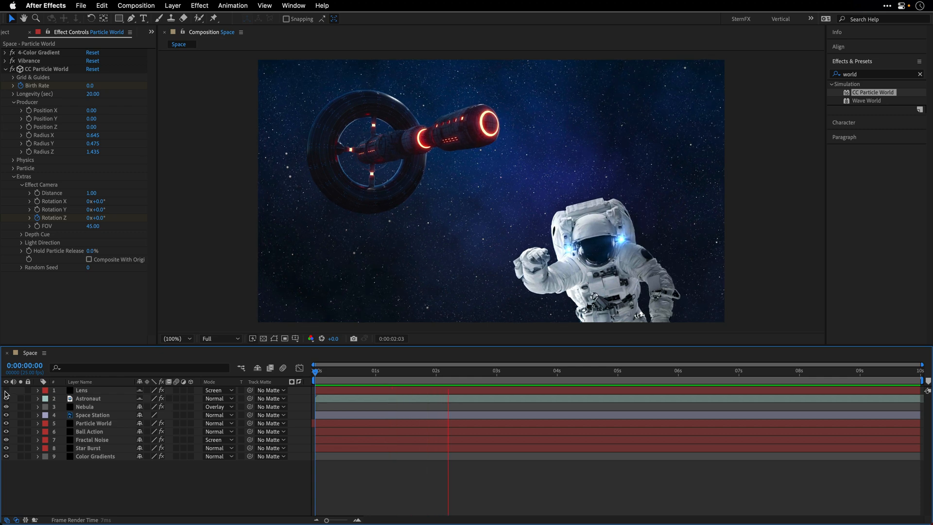
click(6, 390)
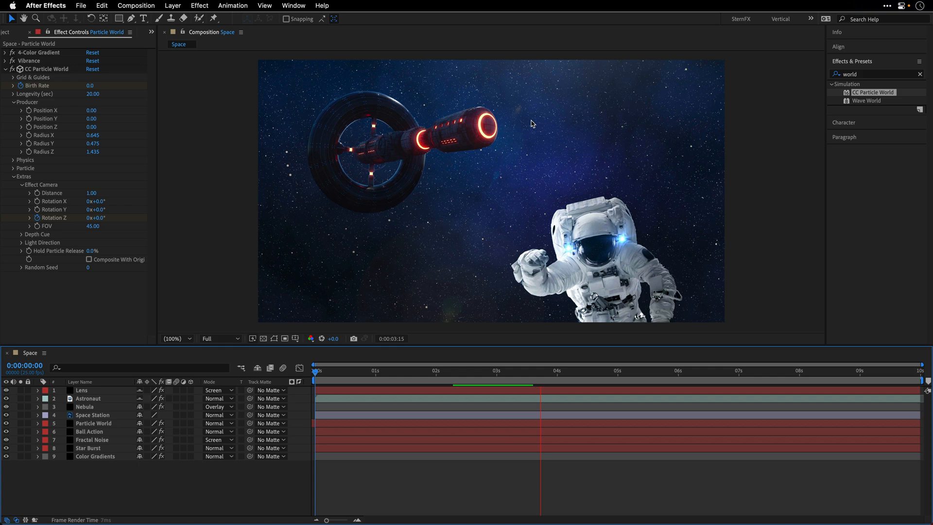
key(grave)
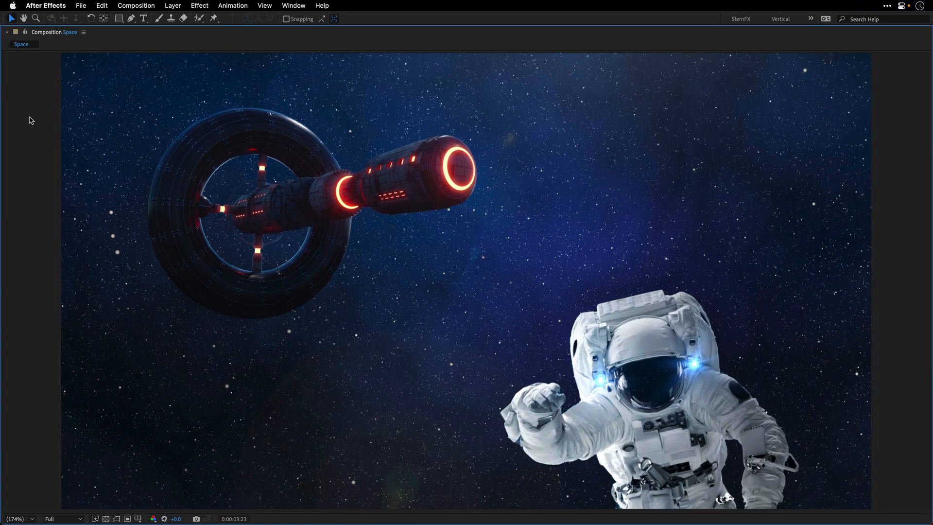